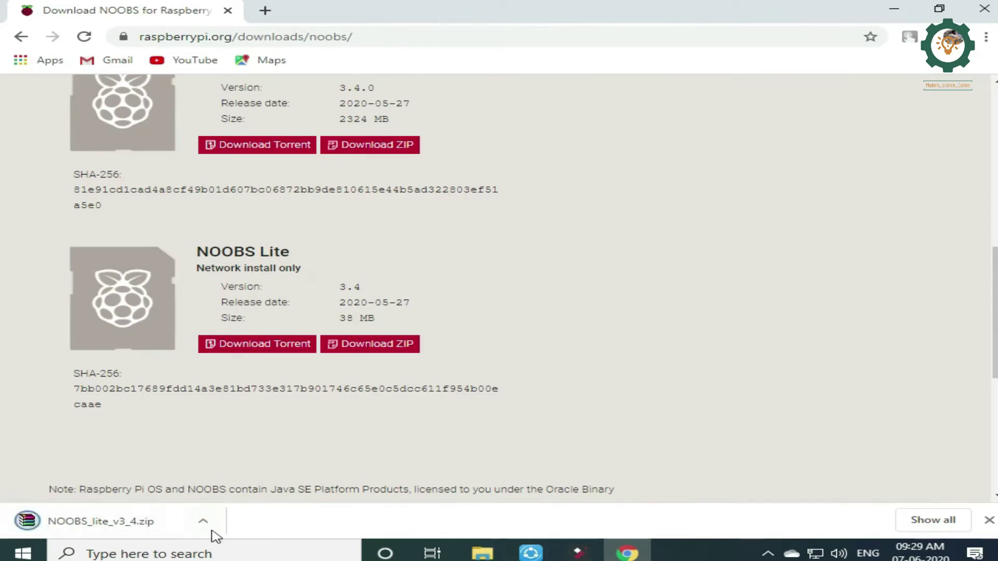
Search the web for "sd card formatter" in a new tab and open the SD Association's SD Memory Card Formatter page.
{"action": "left_click", "coordinate": [264, 12]}
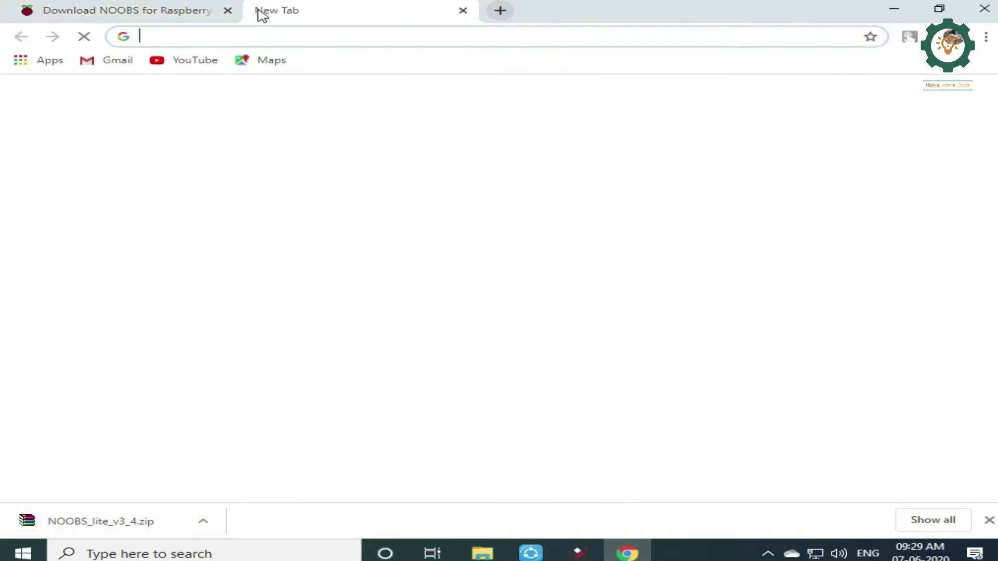
{"action": "type", "text": "sd"}
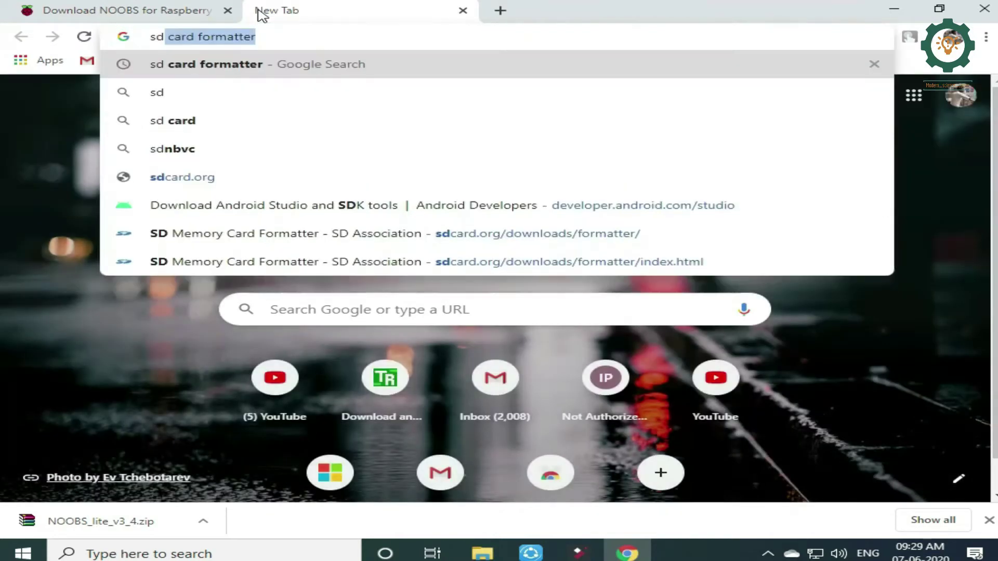
{"action": "left_click", "coordinate": [299, 64]}
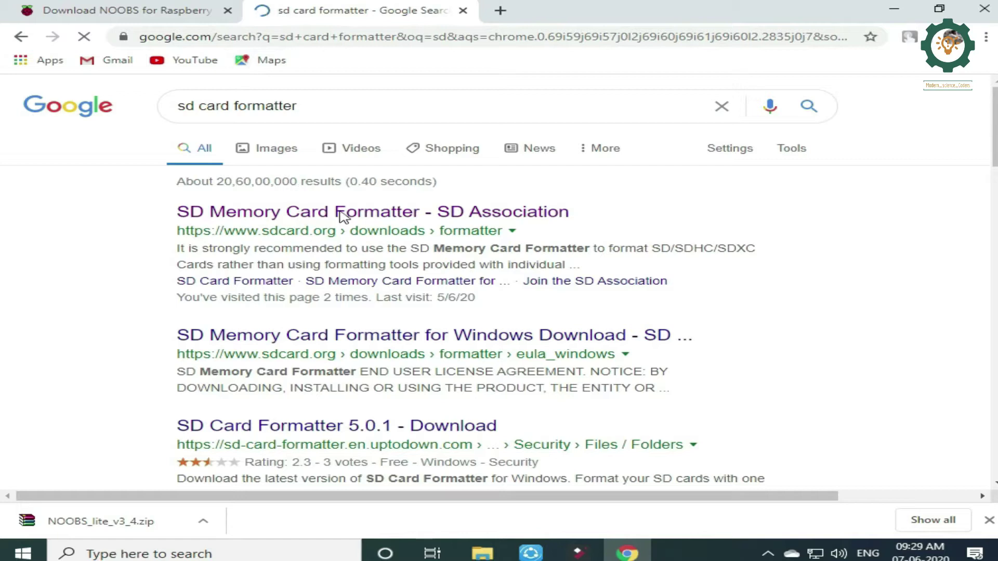
{"action": "left_click", "coordinate": [305, 213]}
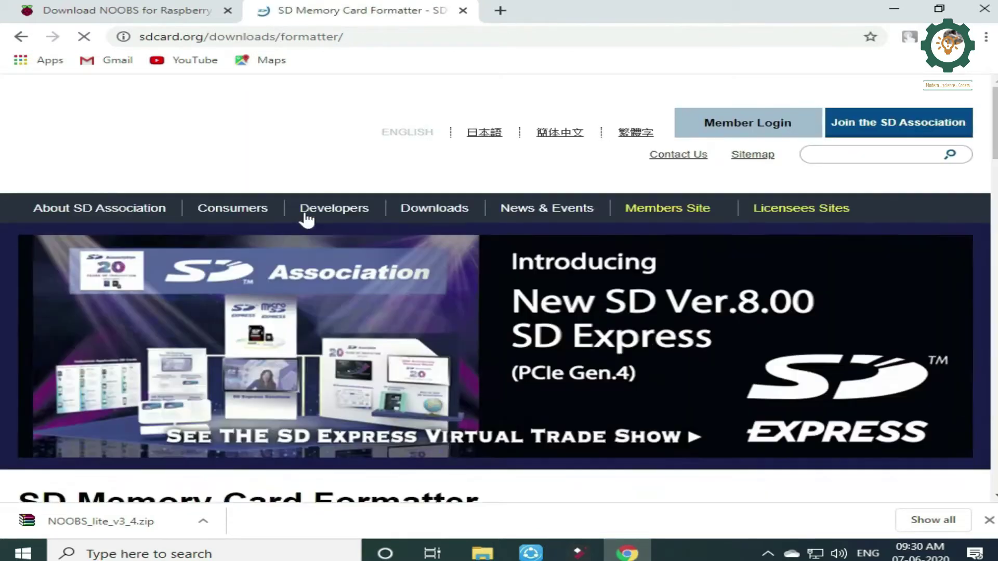
Download the Windows version of SD Memory Card Formatter, accepting its end user license agreement.
{"action": "scroll", "coordinate": [374, 285], "scroll_direction": "down", "scroll_amount": 15}
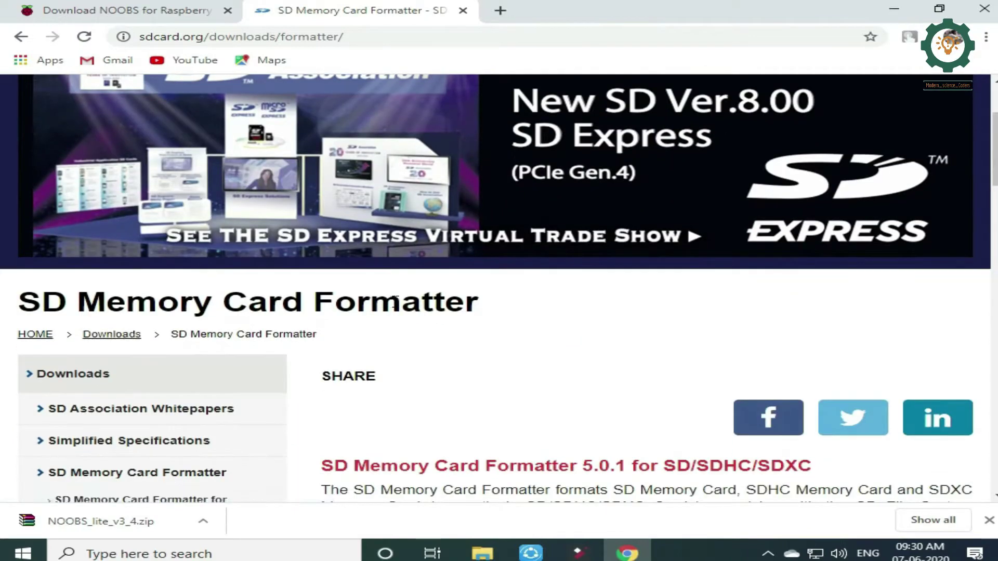
{"action": "scroll", "coordinate": [397, 318], "scroll_direction": "down", "scroll_amount": 12}
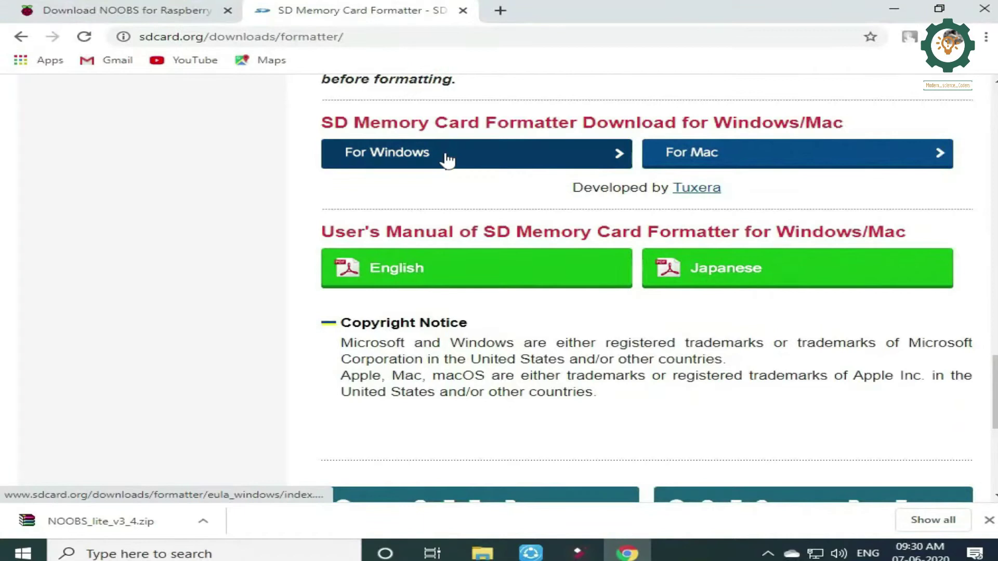
{"action": "left_click", "coordinate": [446, 160]}
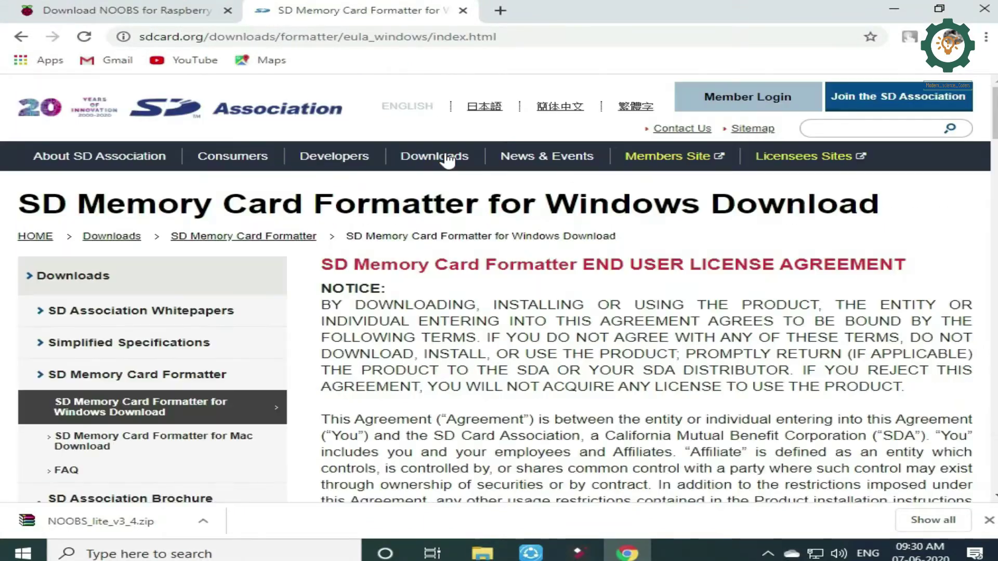
{"action": "scroll", "coordinate": [339, 405], "scroll_direction": "down", "scroll_amount": 20}
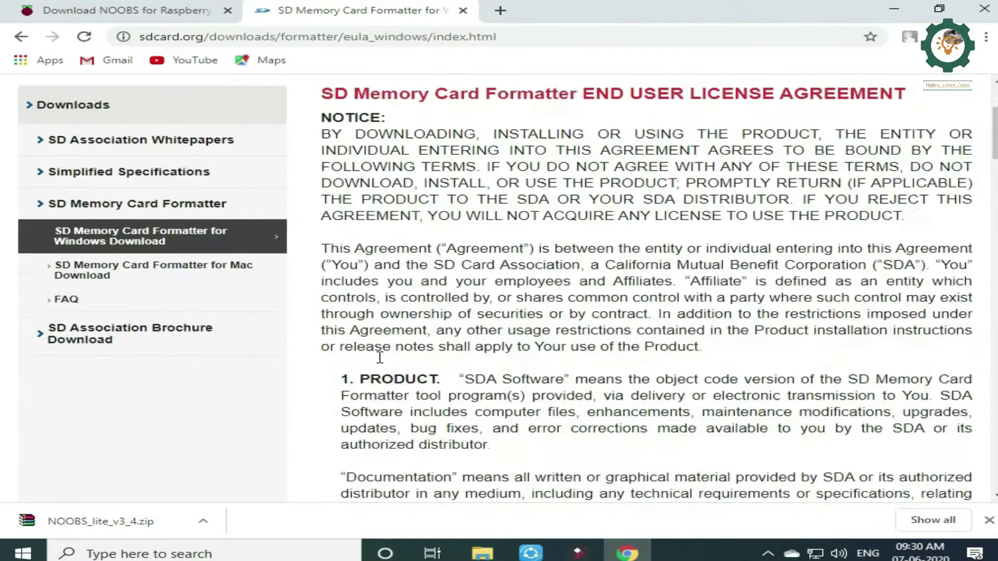
{"action": "scroll", "coordinate": [379, 370], "scroll_direction": "down", "scroll_amount": 5}
{"action": "scroll", "coordinate": [375, 343], "scroll_direction": "up", "scroll_amount": 5}
{"action": "scroll", "coordinate": [369, 315], "scroll_direction": "down", "scroll_amount": 8}
{"action": "scroll", "coordinate": [368, 315], "scroll_direction": "down", "scroll_amount": 10}
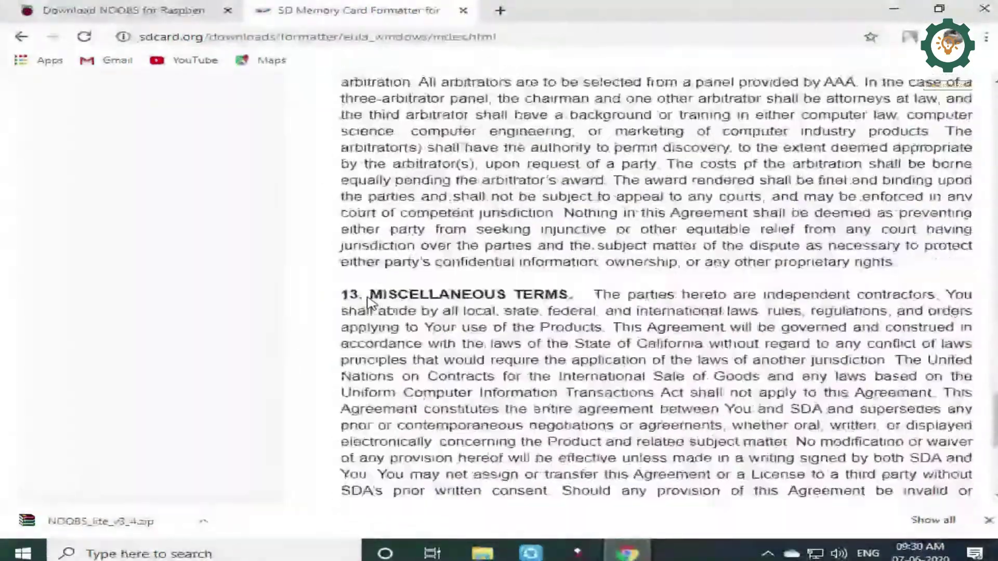
{"action": "left_click", "coordinate": [765, 335]}
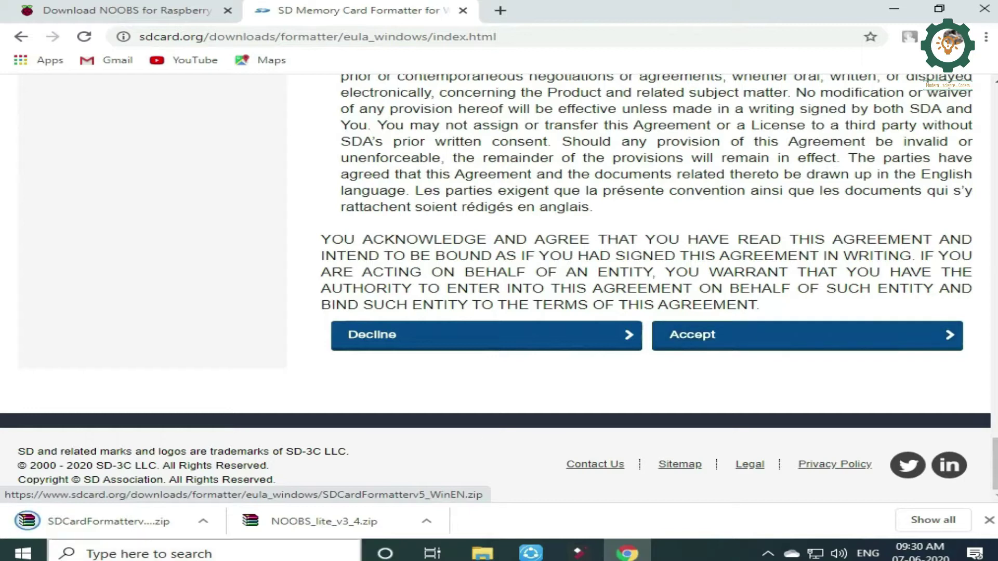
Open the downloaded SDCardFormatterv5_WinEN archive and extract it into a new folder named "sd card" on the PROGRAMS (E:) drive.
{"action": "left_click", "coordinate": [202, 525]}
{"action": "left_click", "coordinate": [257, 428]}
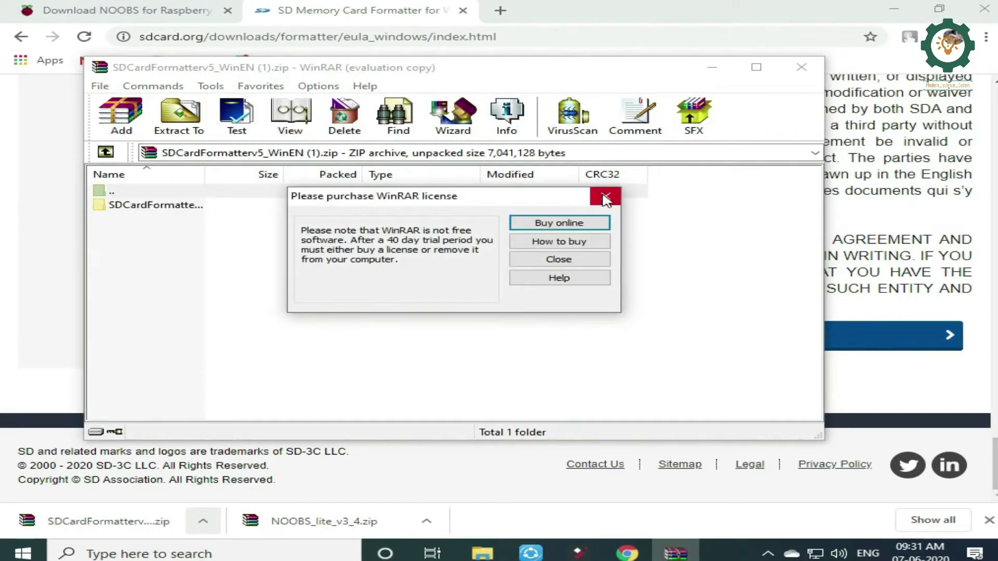
{"action": "left_click", "coordinate": [605, 197]}
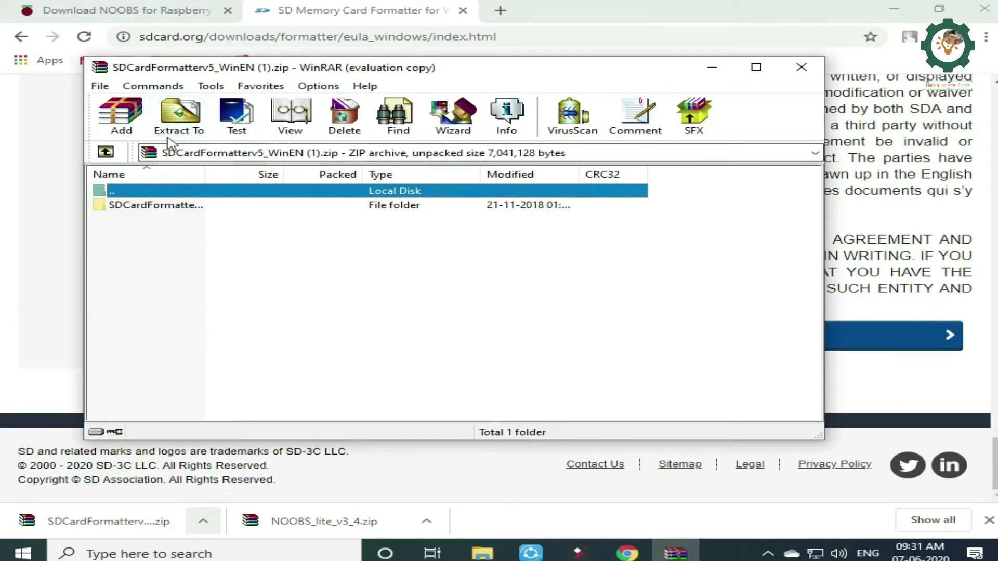
{"action": "left_click", "coordinate": [168, 127]}
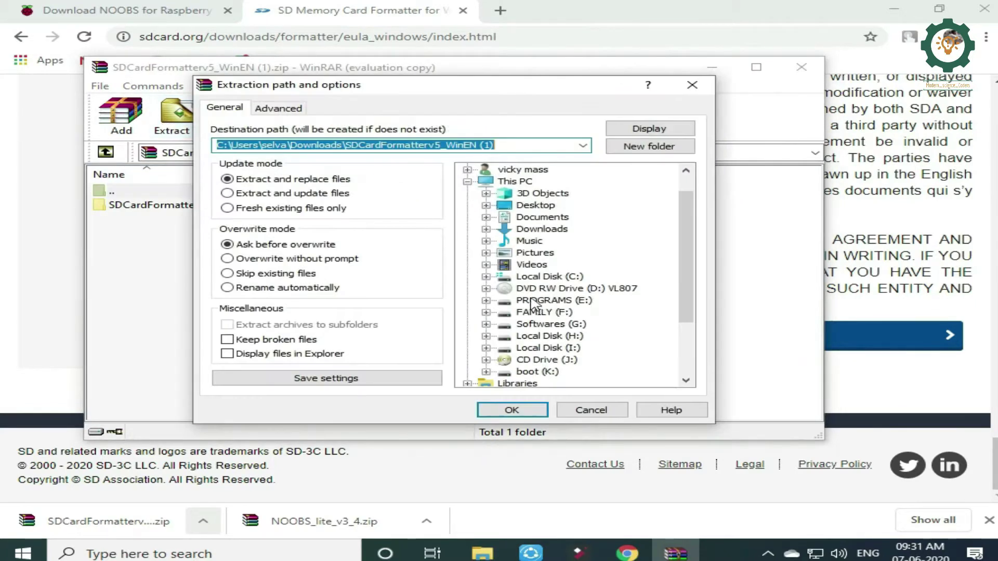
{"action": "left_click", "coordinate": [541, 300]}
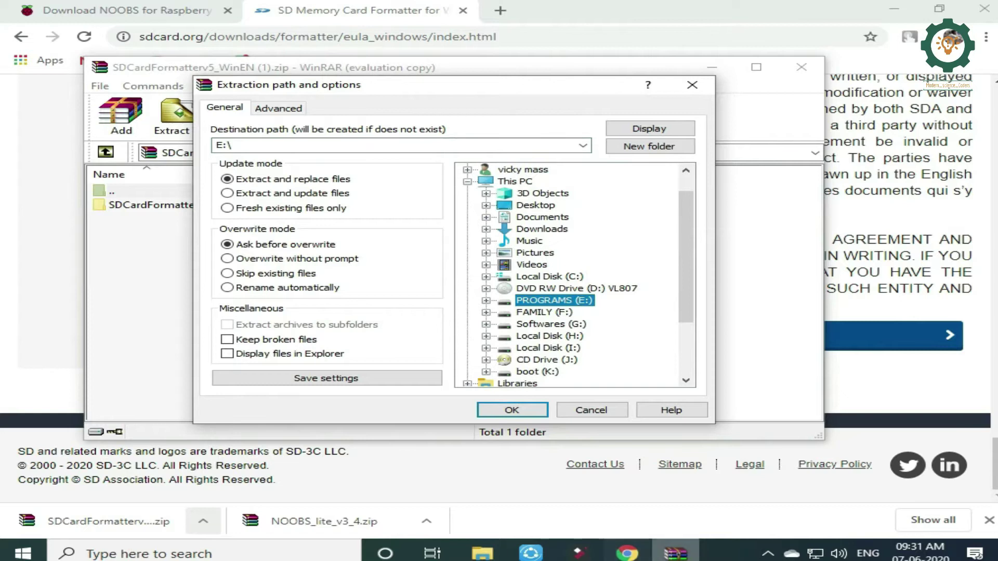
{"action": "left_click", "coordinate": [653, 148]}
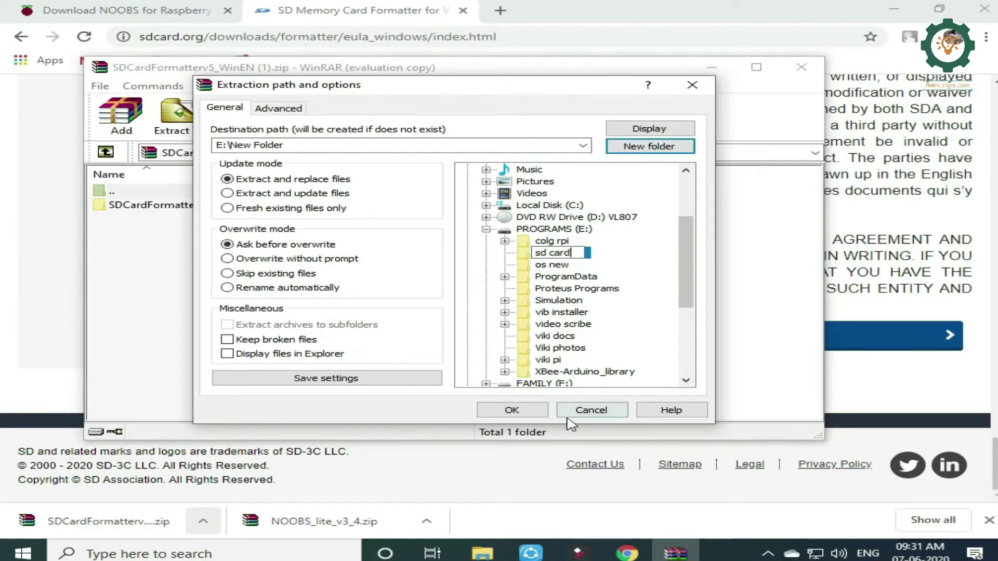
{"action": "left_click", "coordinate": [527, 411]}
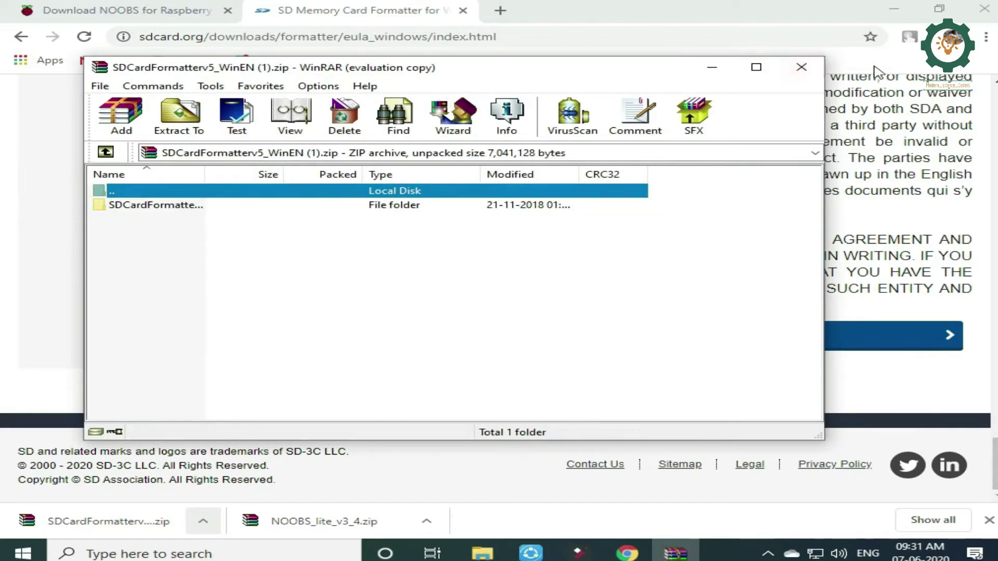
{"action": "left_click", "coordinate": [801, 67]}
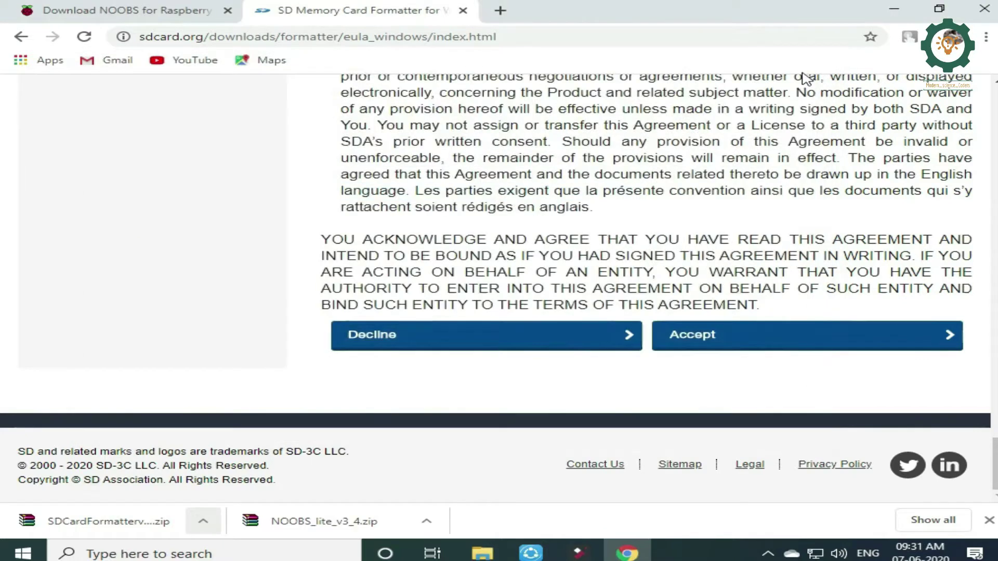
Launch SD Card Formatter 5.0.1 Setup from the SDCardFormatterv5_WinEN folder inside "sd card" on the PROGRAMS (E:) drive.
{"action": "left_click", "coordinate": [900, 13]}
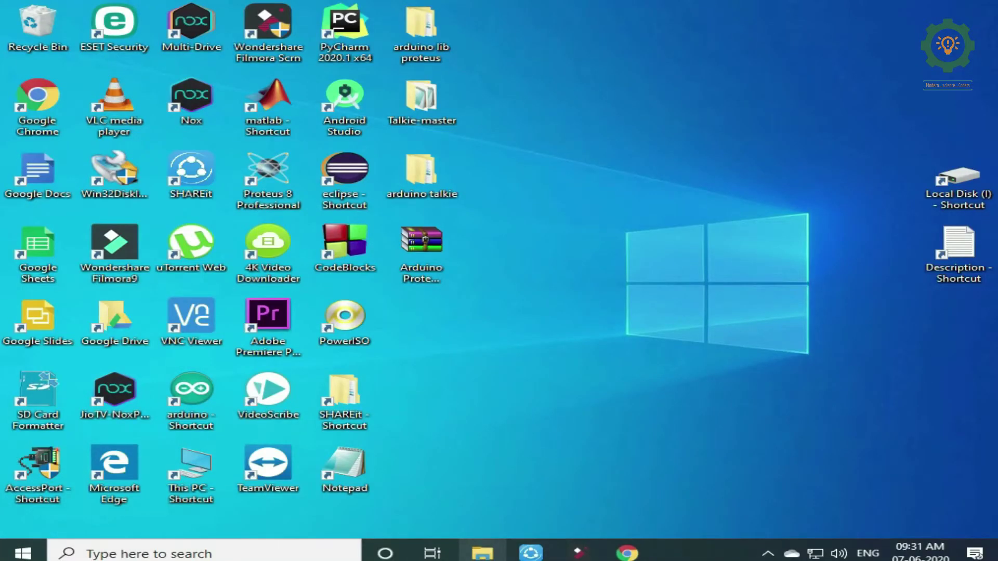
{"action": "key", "text": "super+e"}
{"action": "scroll", "coordinate": [83, 413], "scroll_direction": "down", "scroll_amount": 1}
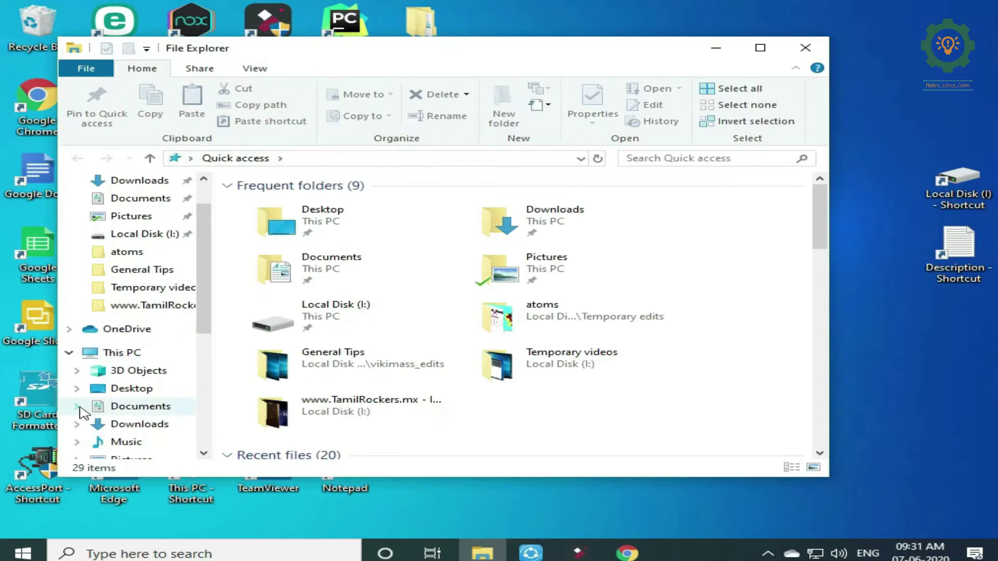
{"action": "scroll", "coordinate": [83, 413], "scroll_direction": "down", "scroll_amount": 3}
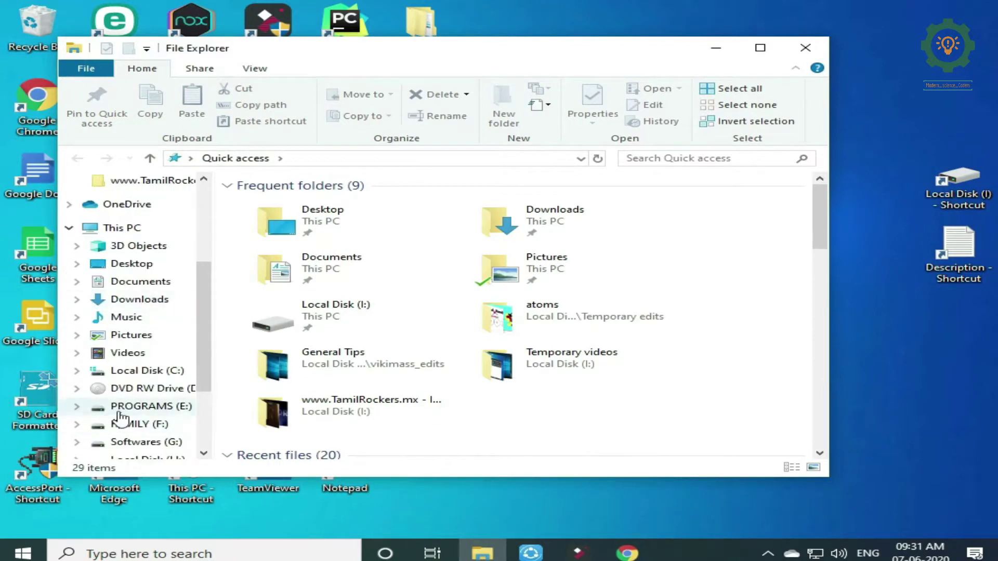
{"action": "left_click", "coordinate": [119, 410]}
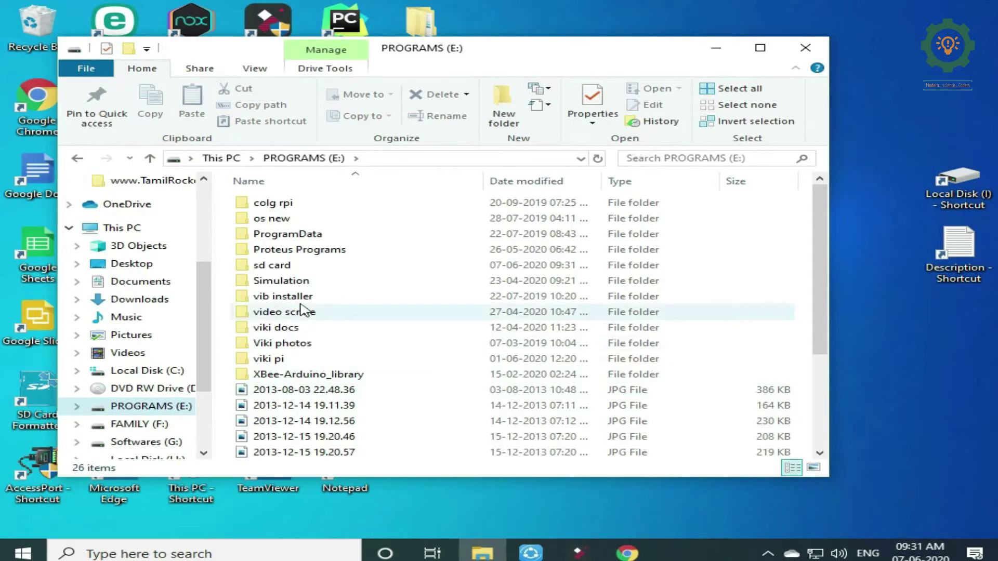
{"action": "double_click", "coordinate": [299, 265]}
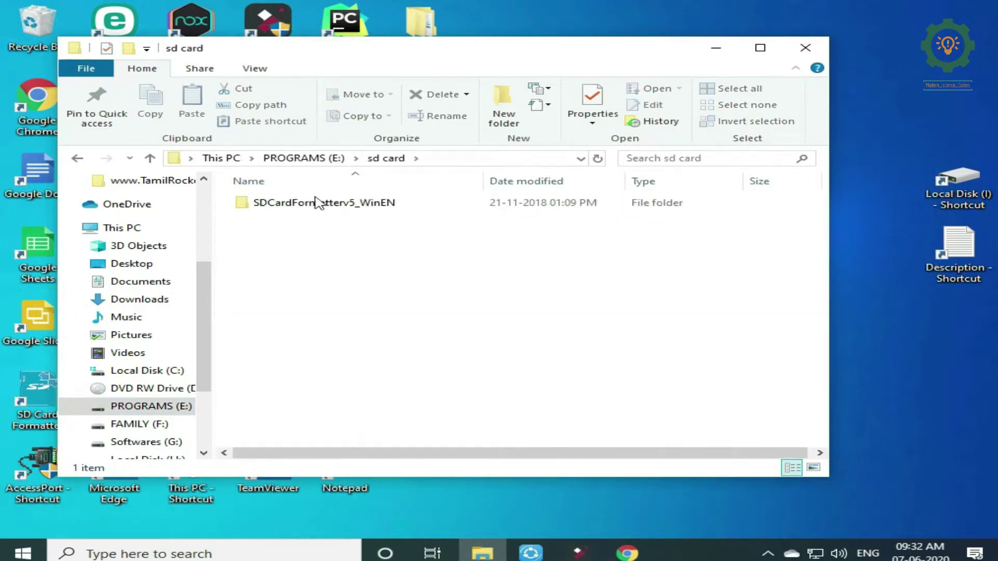
{"action": "double_click", "coordinate": [318, 202]}
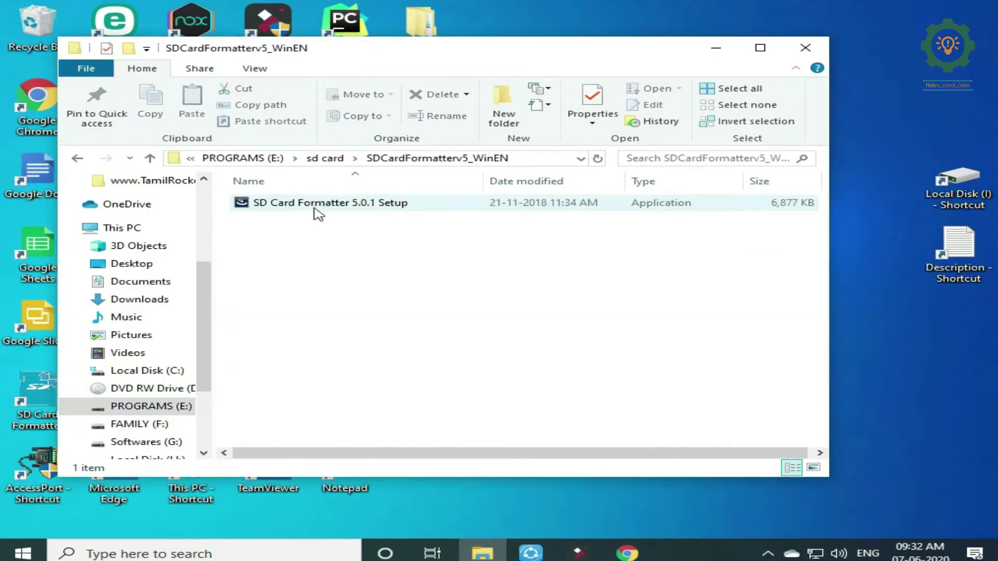
{"action": "double_click", "coordinate": [314, 207]}
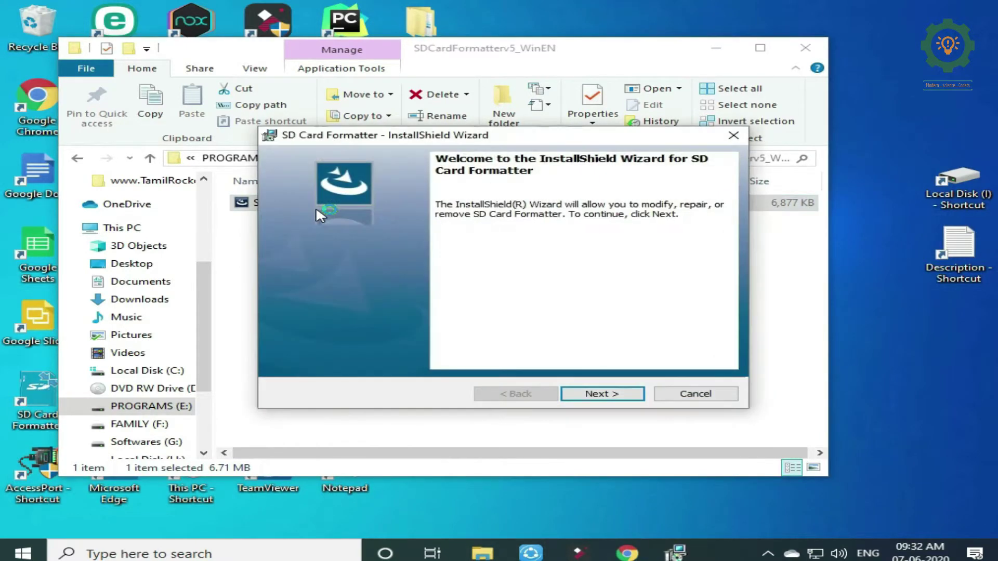
Complete the SD Card Formatter installation wizard with the Modify option and close the file window.
{"action": "left_click", "coordinate": [600, 394]}
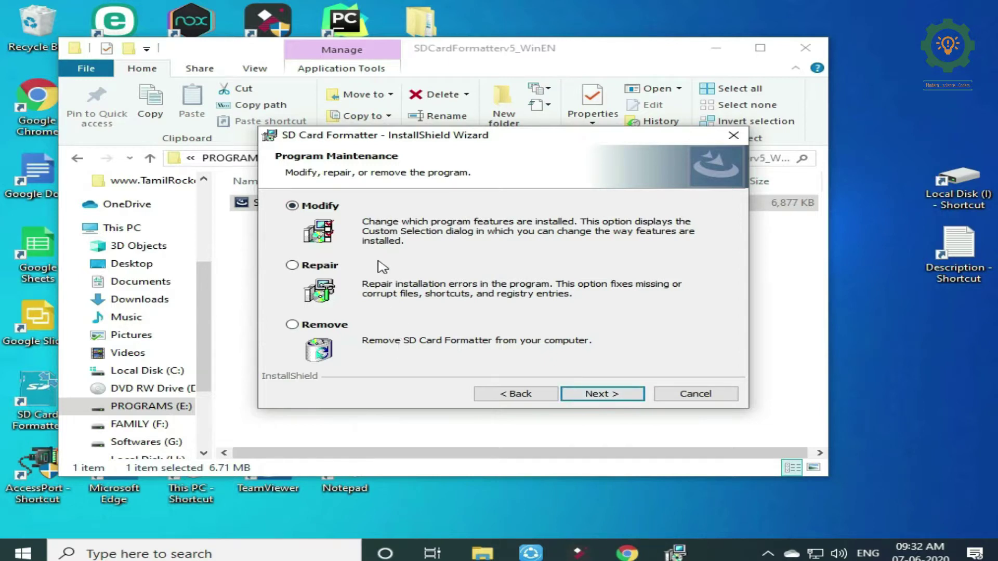
{"action": "left_click", "coordinate": [598, 400]}
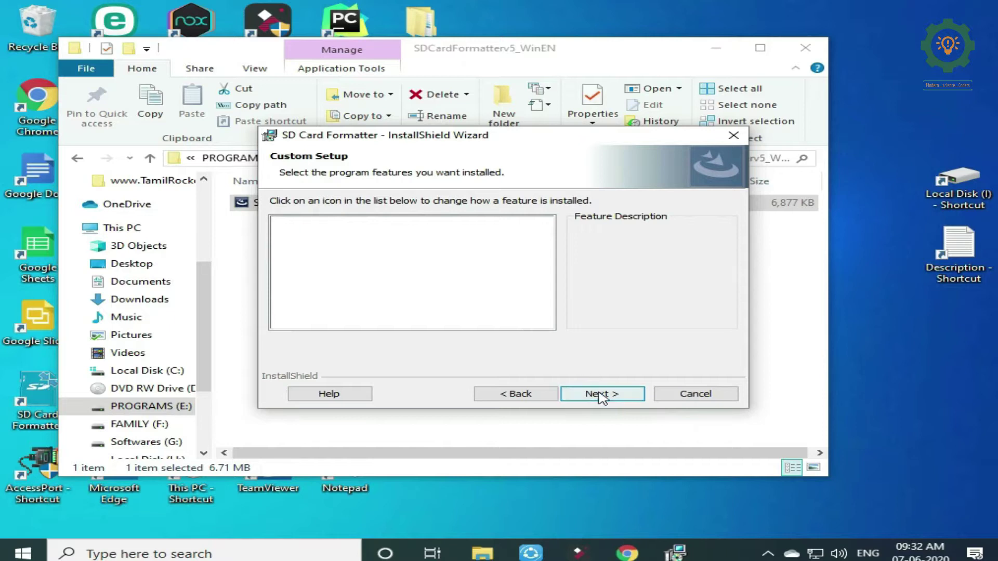
{"action": "left_click", "coordinate": [601, 399]}
{"action": "left_click", "coordinate": [601, 396]}
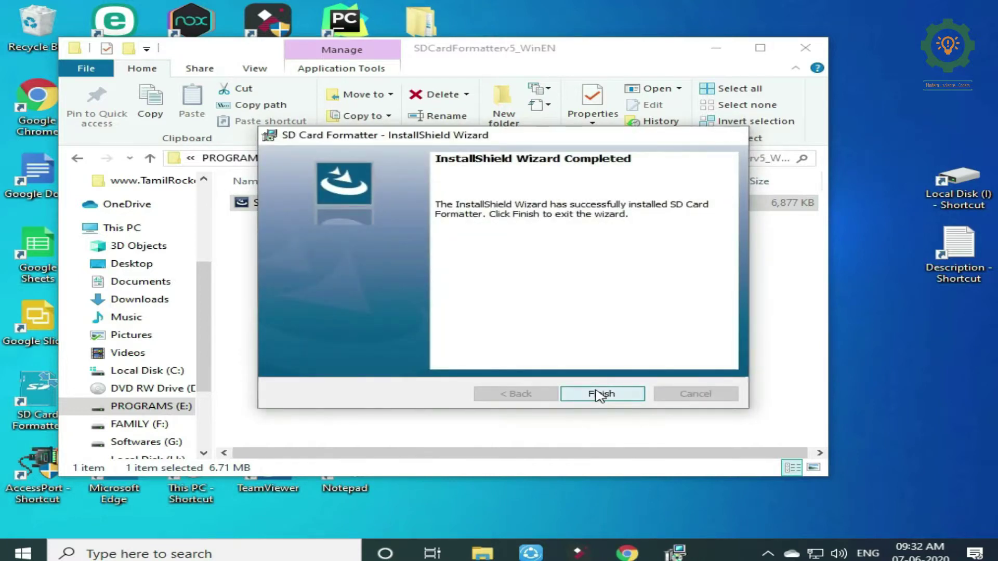
{"action": "left_click", "coordinate": [600, 395]}
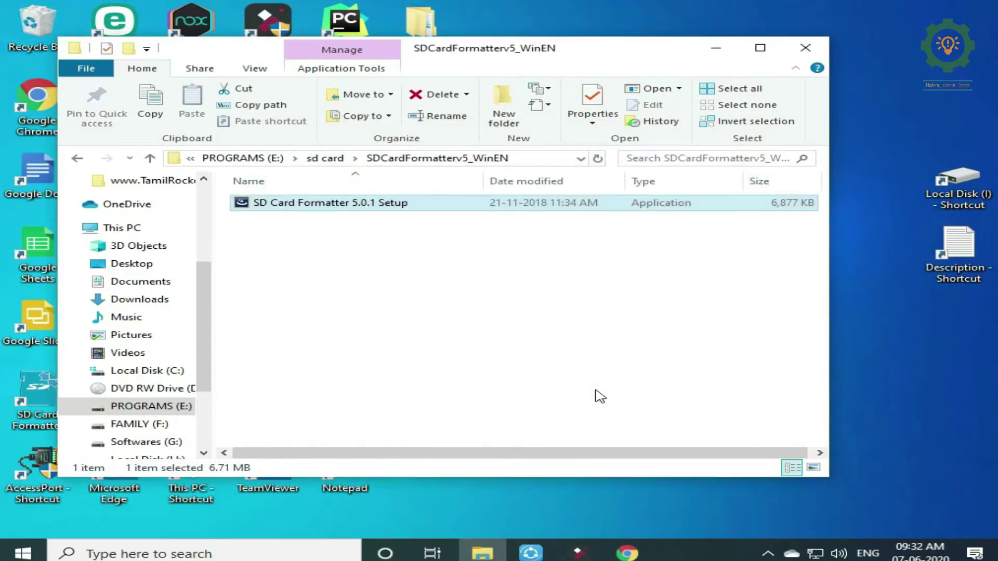
{"action": "left_click", "coordinate": [804, 51]}
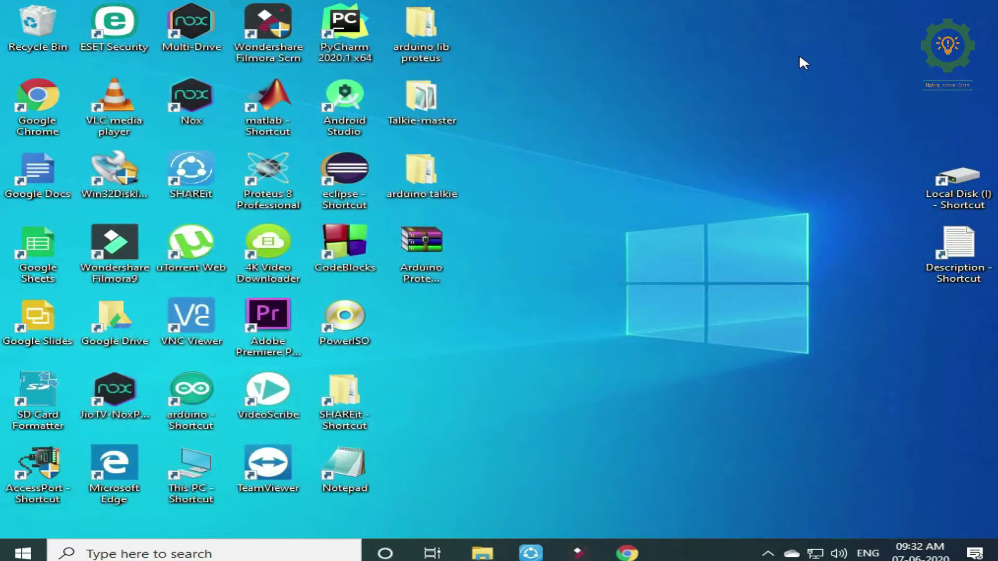
Run SD Card Formatter as administrator and quick-format card K: with the volume label boot, agreeing to erase its data.
{"action": "left_click", "coordinate": [114, 550]}
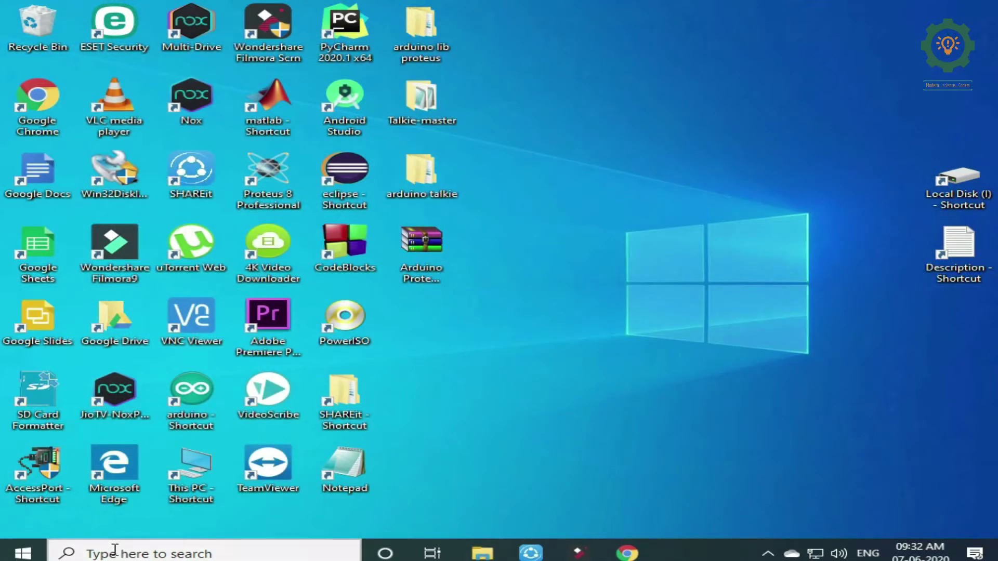
{"action": "type", "text": "sd"}
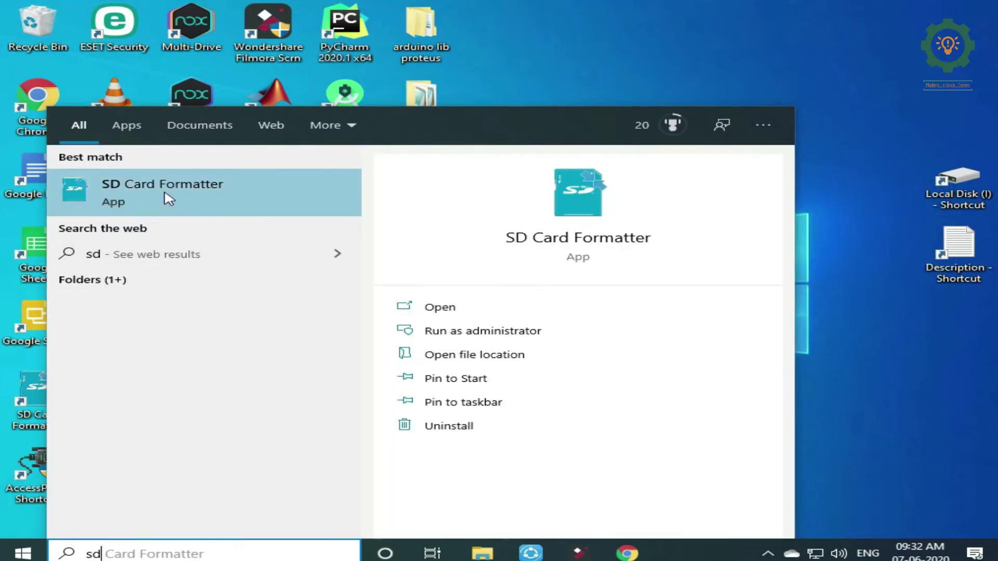
{"action": "left_click", "coordinate": [495, 331]}
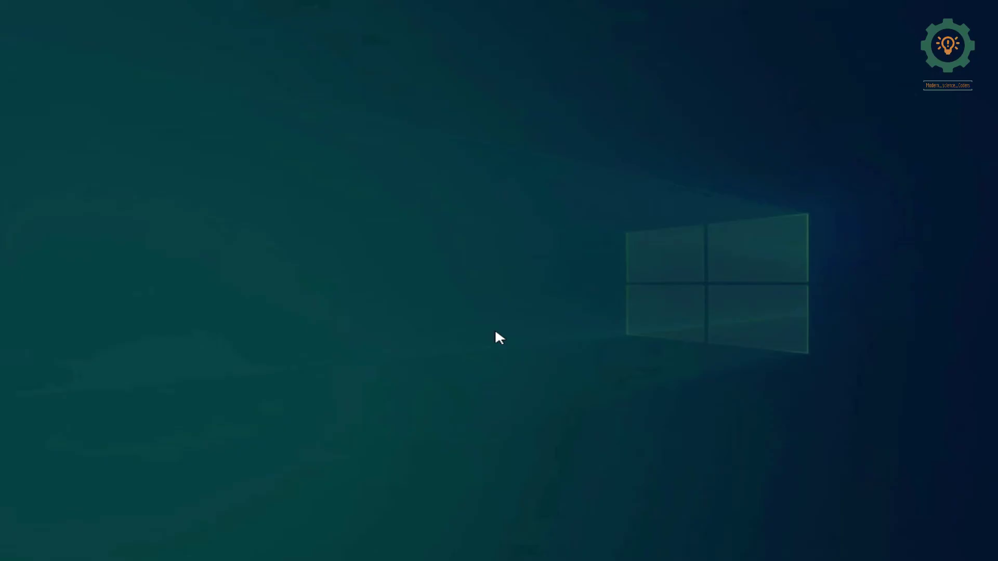
{"action": "left_click", "coordinate": [495, 338]}
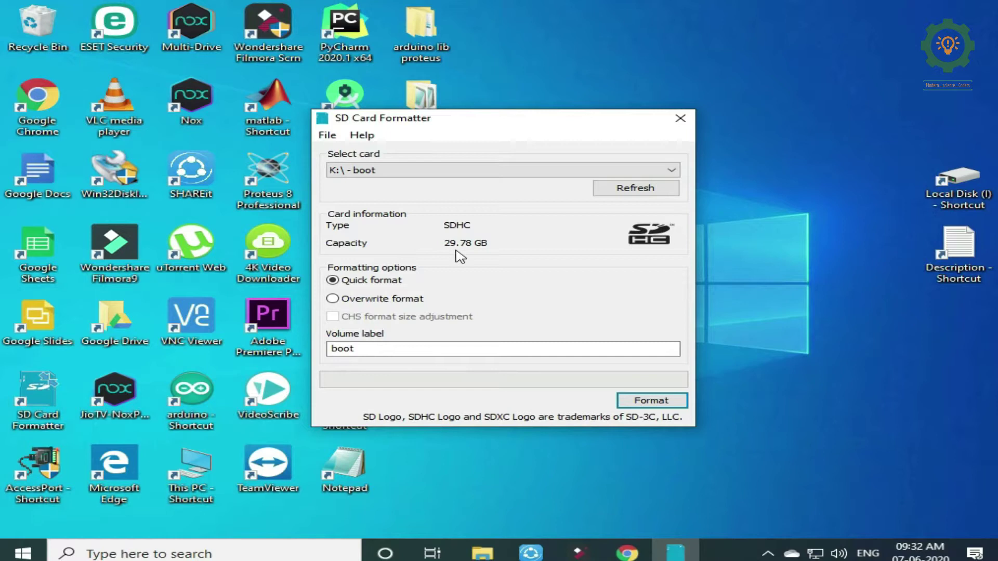
{"action": "left_click", "coordinate": [652, 401]}
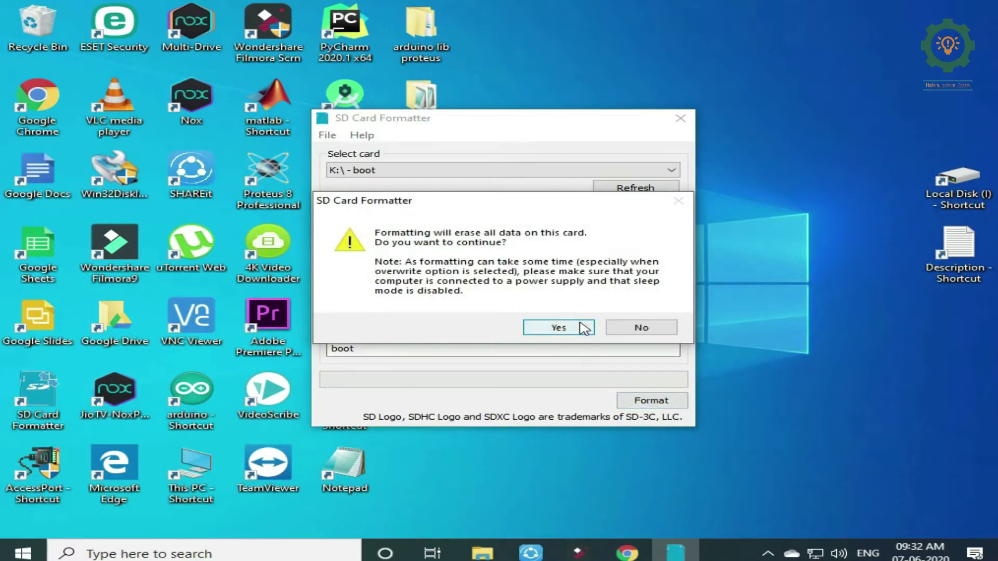
{"action": "left_click", "coordinate": [582, 329]}
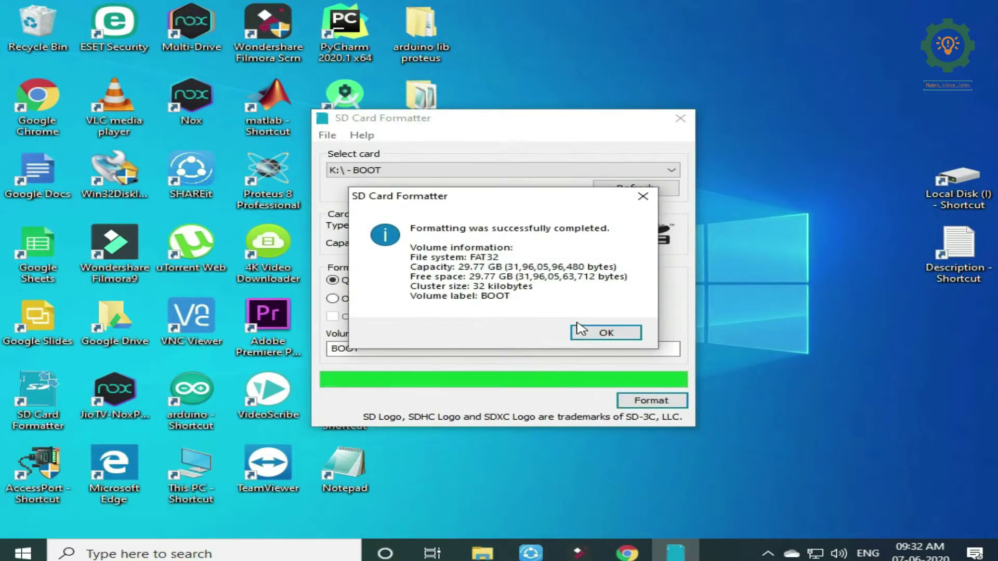
Quick-format card K: again with the volume label BOOT, accepting the erase warning, and close SD Card Formatter.
{"action": "left_click", "coordinate": [608, 337]}
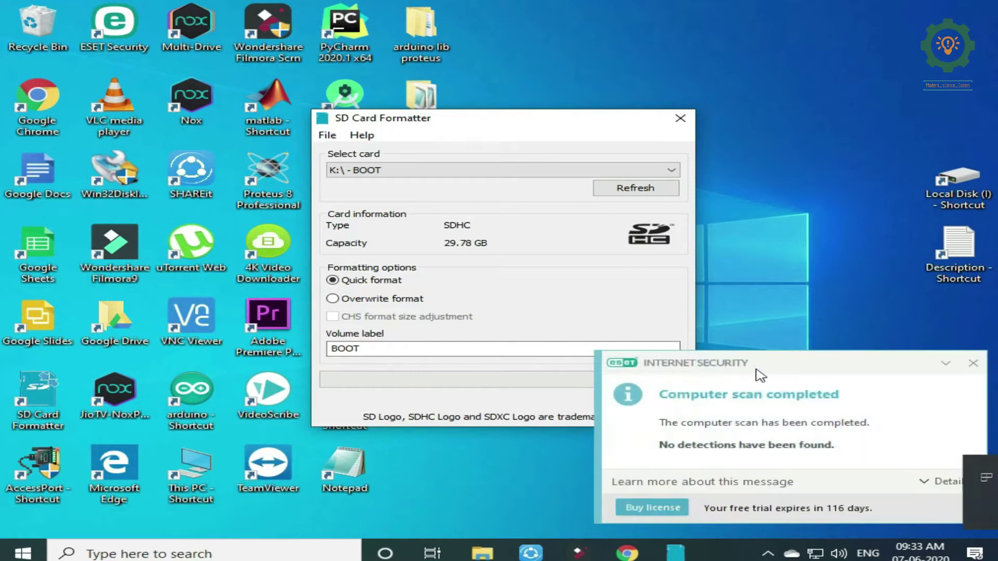
{"action": "left_click", "coordinate": [973, 363]}
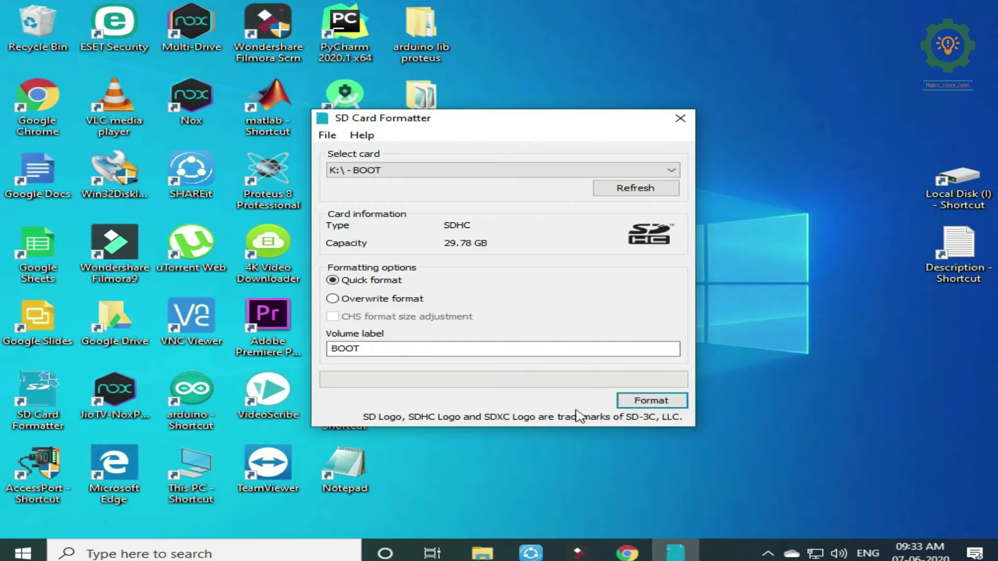
{"action": "left_click", "coordinate": [635, 409]}
{"action": "left_click", "coordinate": [562, 333]}
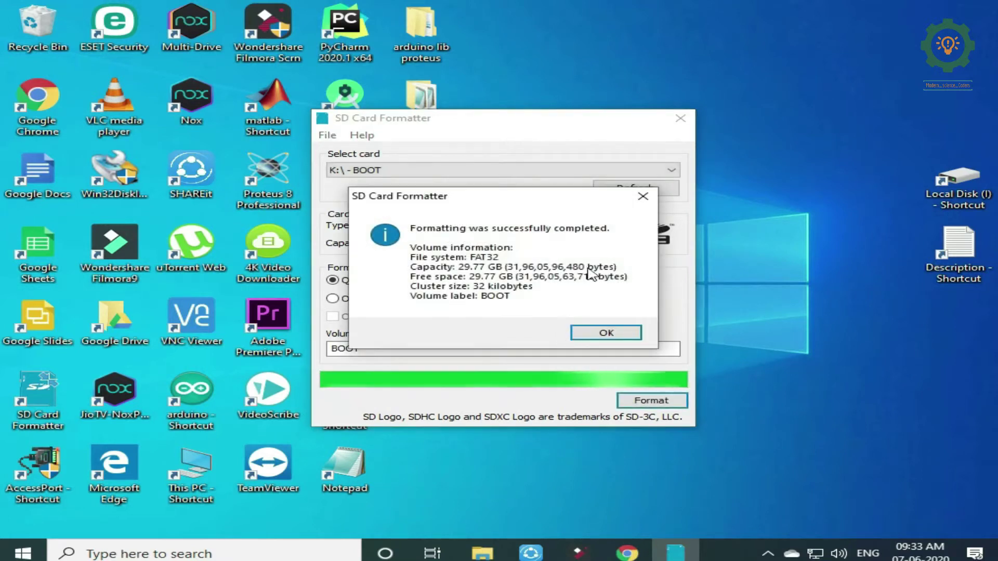
{"action": "left_click", "coordinate": [626, 334]}
{"action": "left_click", "coordinate": [681, 118]}
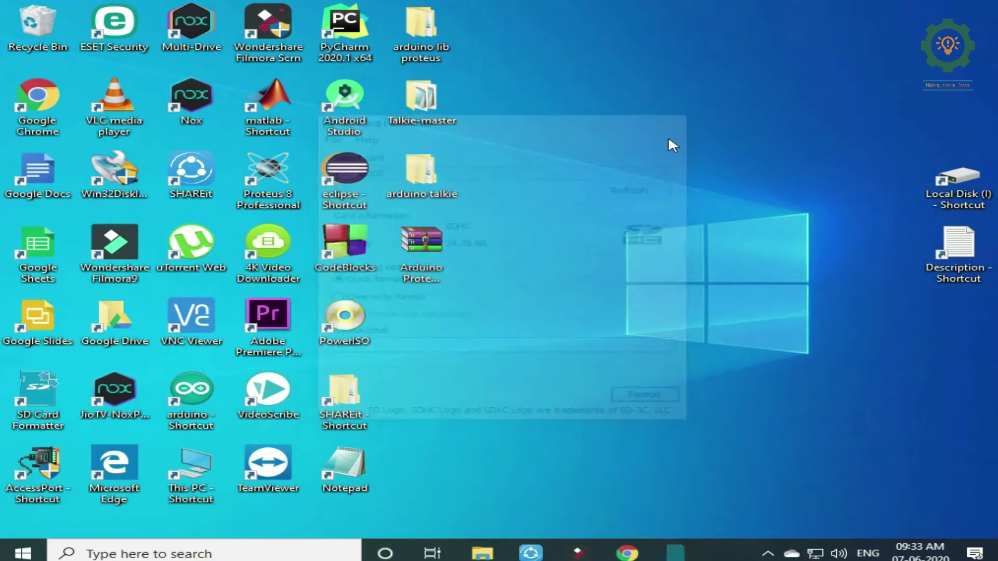
Check the contents of the BOOT (K:) drive in File Explorer and close the Explorer windows.
{"action": "left_click", "coordinate": [483, 553]}
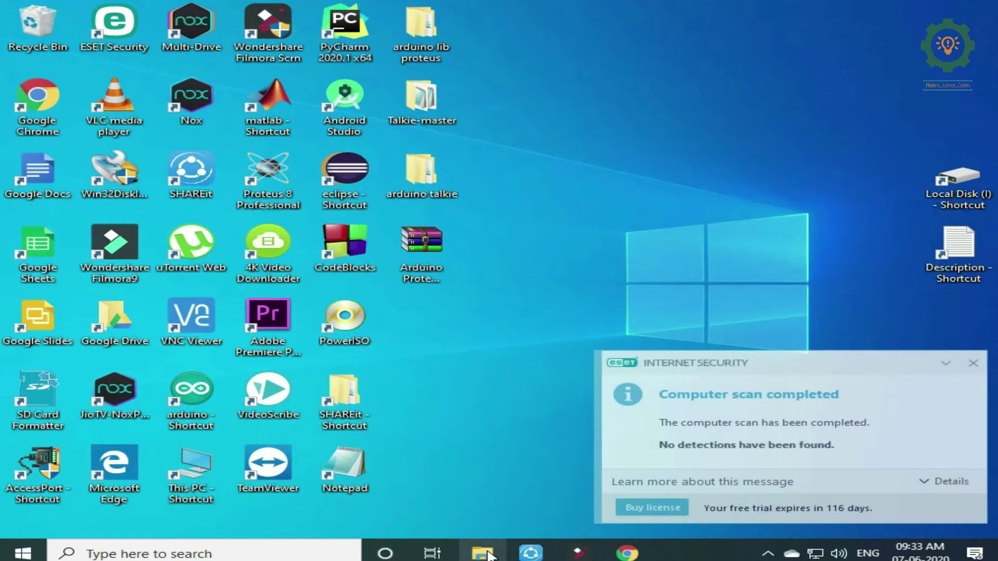
{"action": "left_click", "coordinate": [973, 363]}
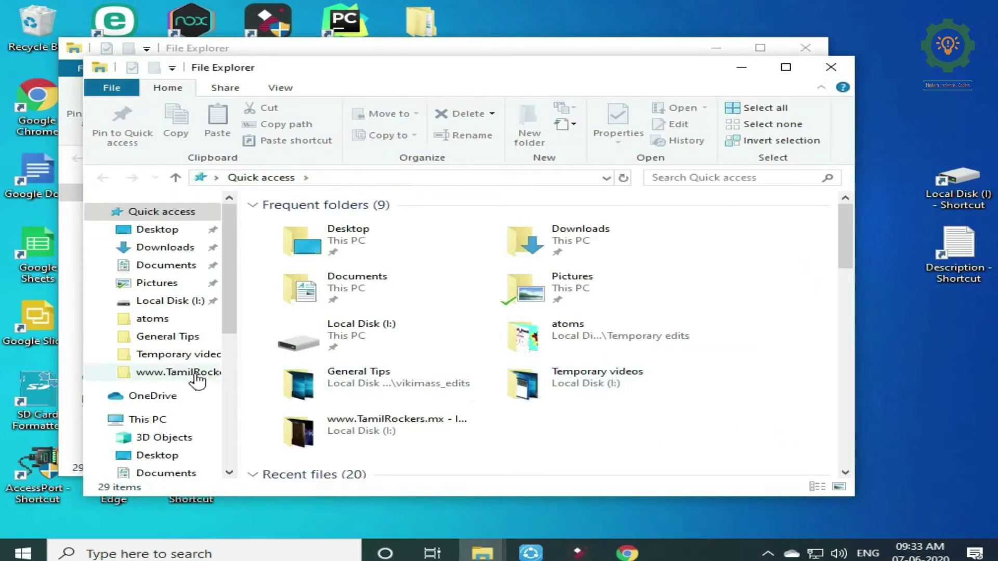
{"action": "left_click", "coordinate": [147, 419]}
{"action": "scroll", "coordinate": [659, 327], "scroll_direction": "down", "scroll_amount": 3}
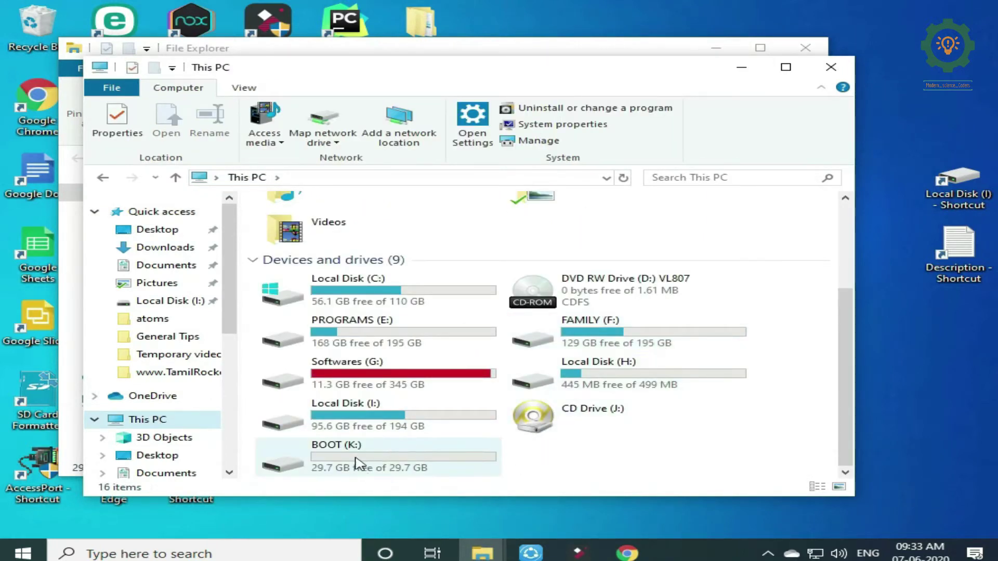
{"action": "left_click", "coordinate": [366, 466]}
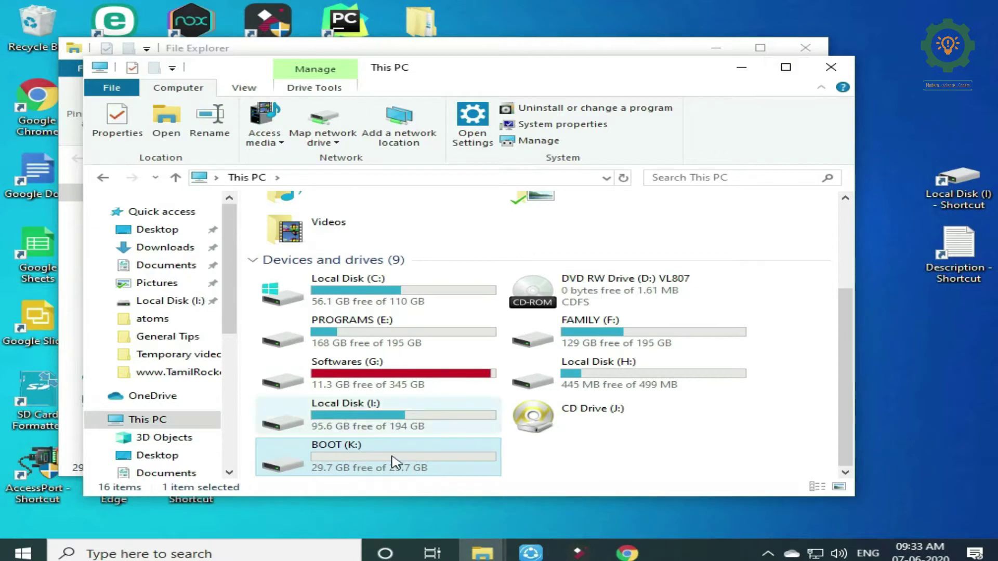
{"action": "double_click", "coordinate": [396, 464]}
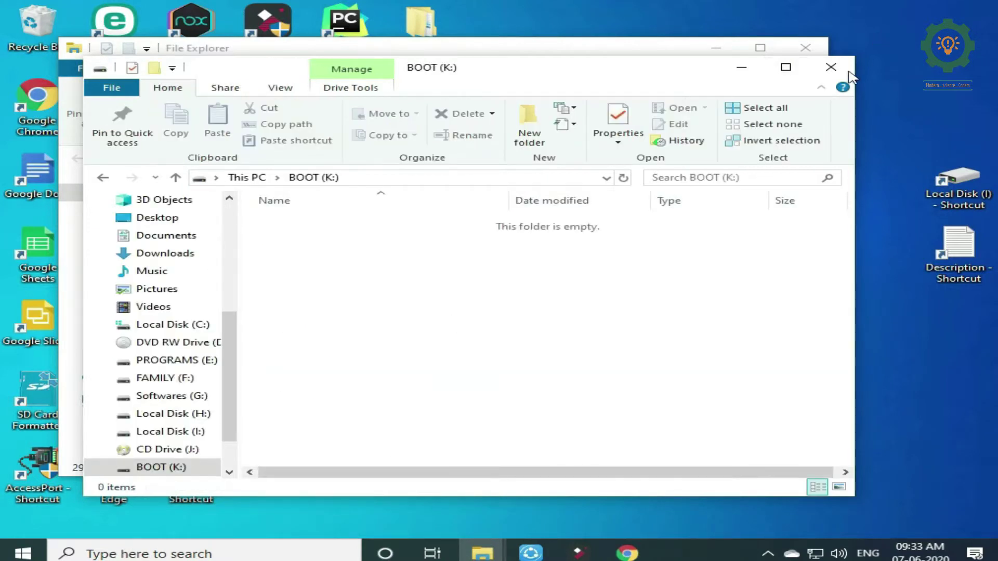
{"action": "left_click", "coordinate": [830, 66]}
{"action": "left_click", "coordinate": [816, 52]}
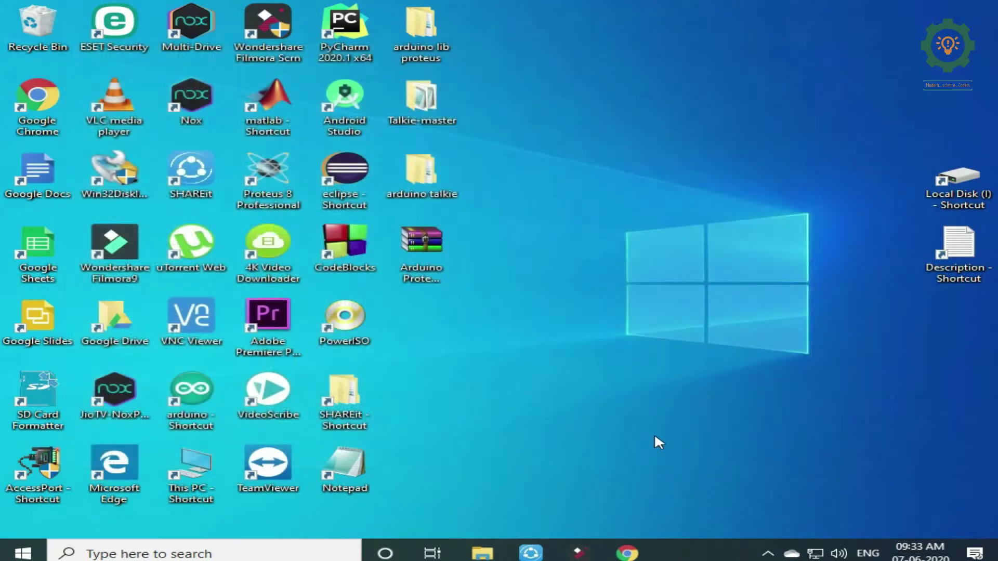
Switch to Chrome, open the downloaded NOOBS_lite_v3_4.zip archive in WinRAR and dismiss the license reminder.
{"action": "left_click", "coordinate": [626, 553]}
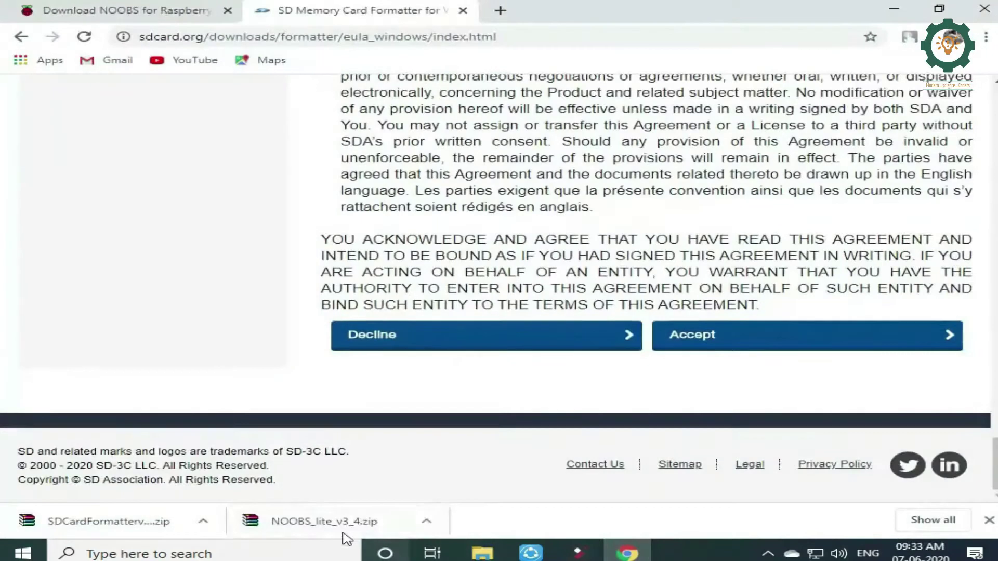
{"action": "left_click", "coordinate": [425, 521]}
{"action": "left_click", "coordinate": [451, 423]}
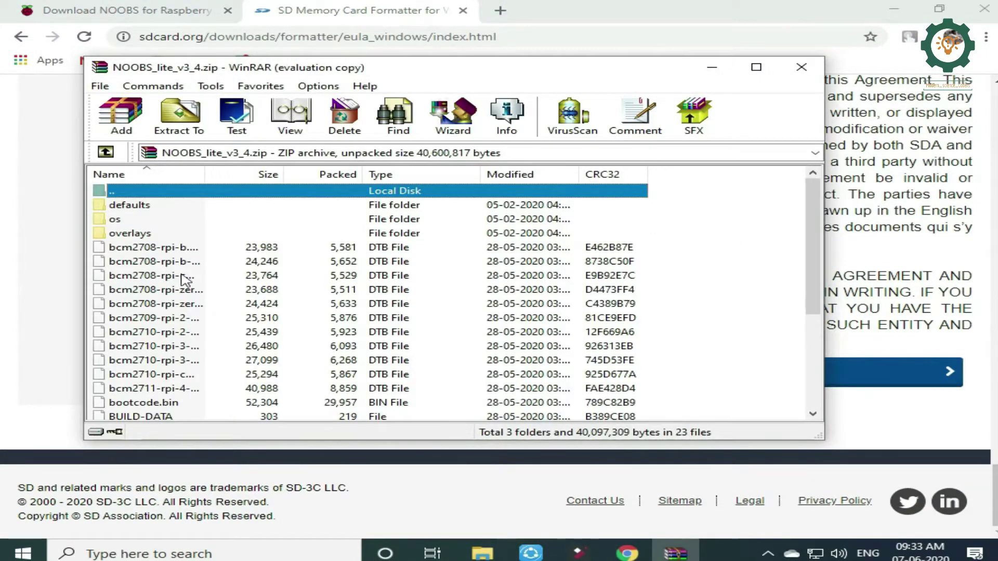
{"action": "scroll", "coordinate": [184, 280], "scroll_direction": "down", "scroll_amount": 4}
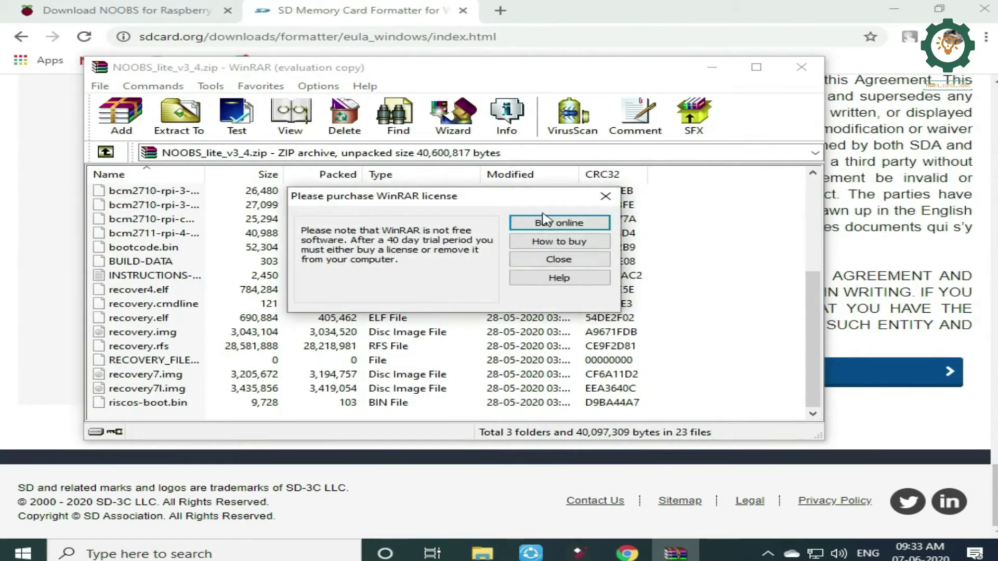
{"action": "left_click", "coordinate": [608, 197]}
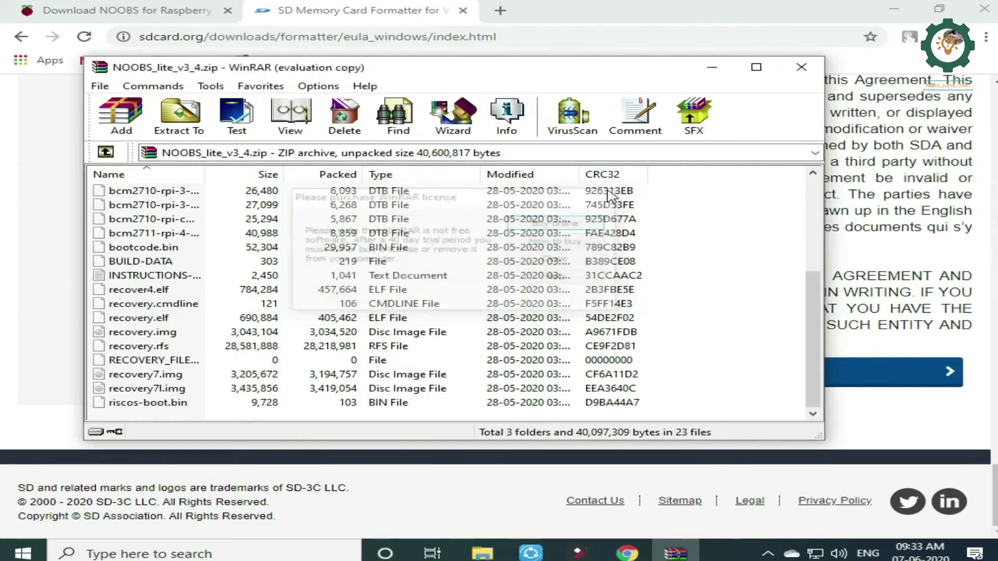
Extract the NOOBS Lite archive's contents directly to the root of the BOOT (K:) drive.
{"action": "left_click", "coordinate": [186, 120]}
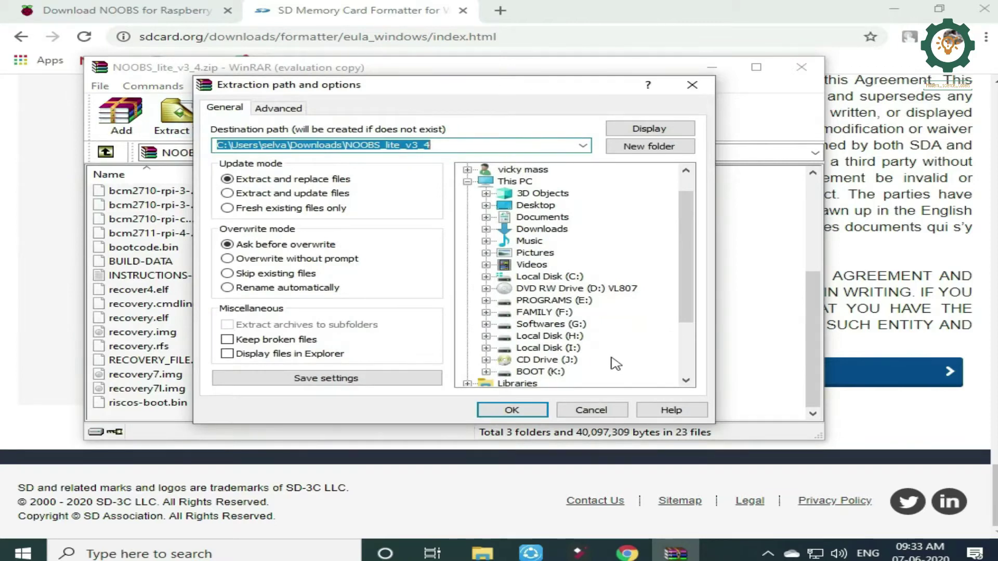
{"action": "left_click", "coordinate": [508, 375]}
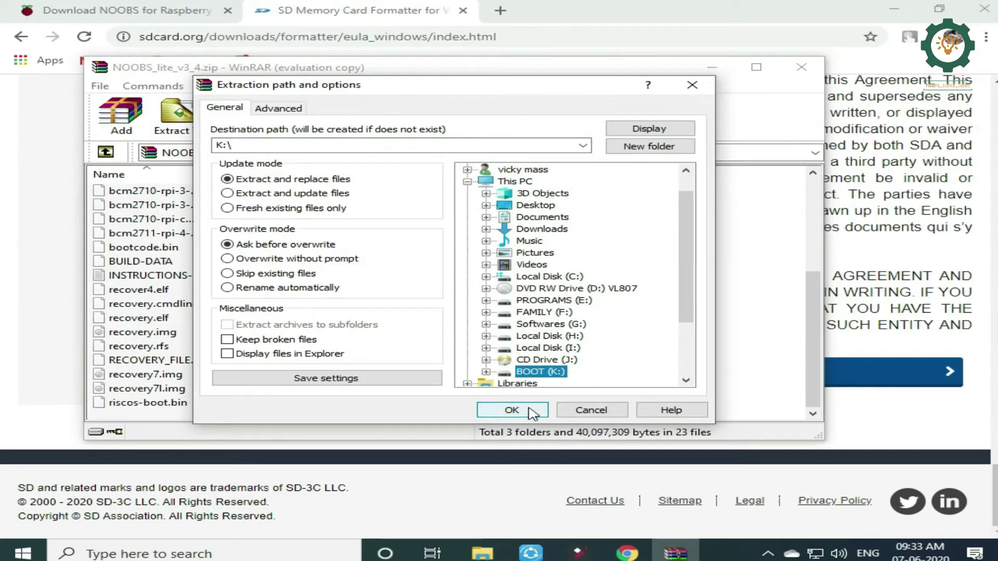
{"action": "left_click", "coordinate": [511, 410]}
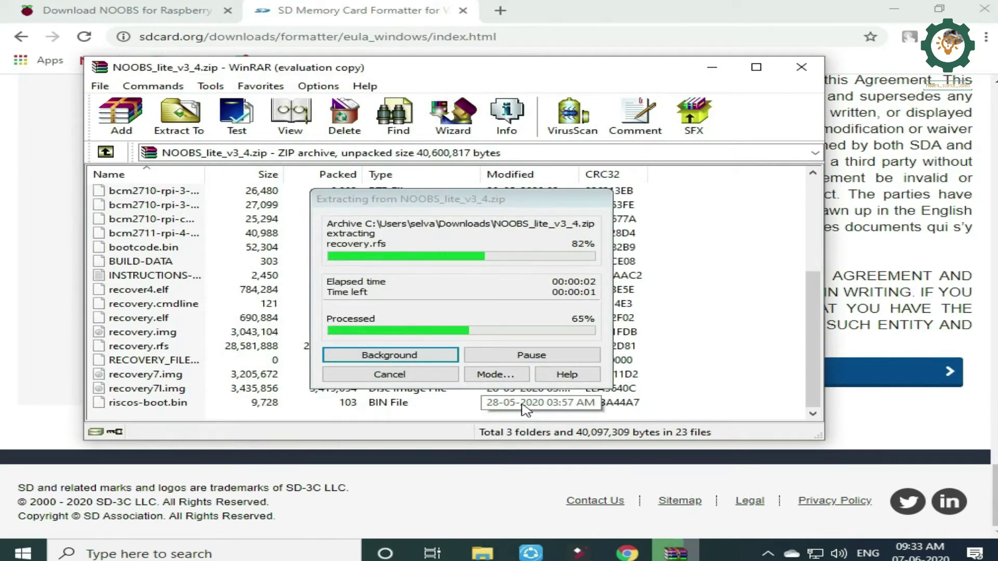
Minimize the browser, close the NOOBS_lite_v3_4.zip archive window once extraction finishes, and refresh the desktop.
{"action": "left_click", "coordinate": [893, 11]}
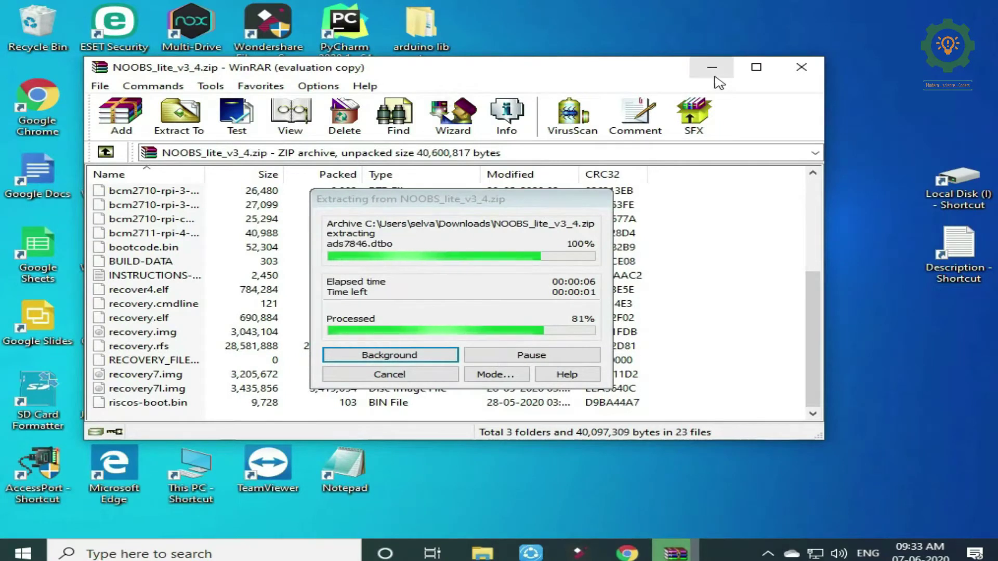
{"action": "left_click", "coordinate": [712, 67]}
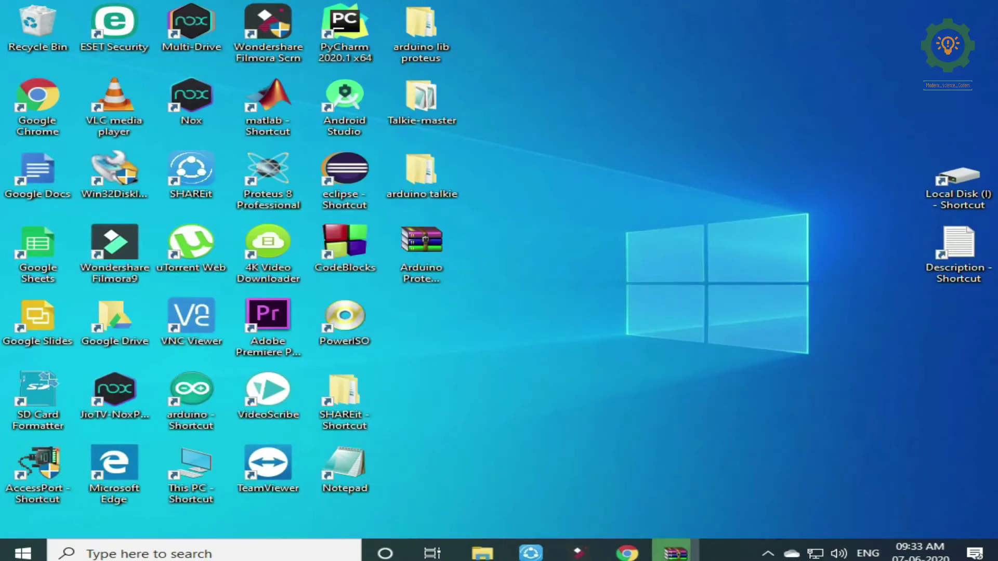
{"action": "left_click", "coordinate": [675, 553]}
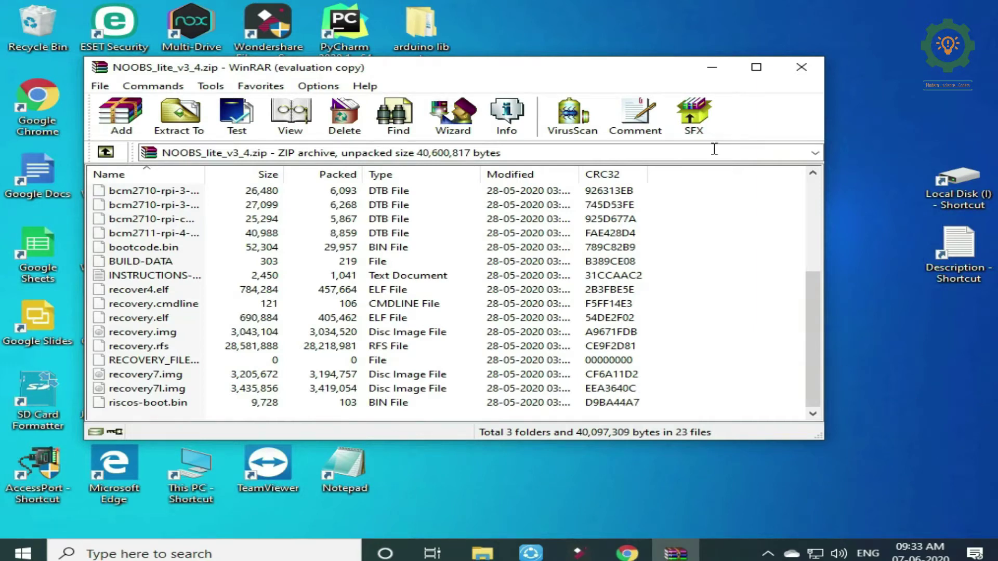
{"action": "scroll", "coordinate": [589, 327], "scroll_direction": "up", "scroll_amount": 4}
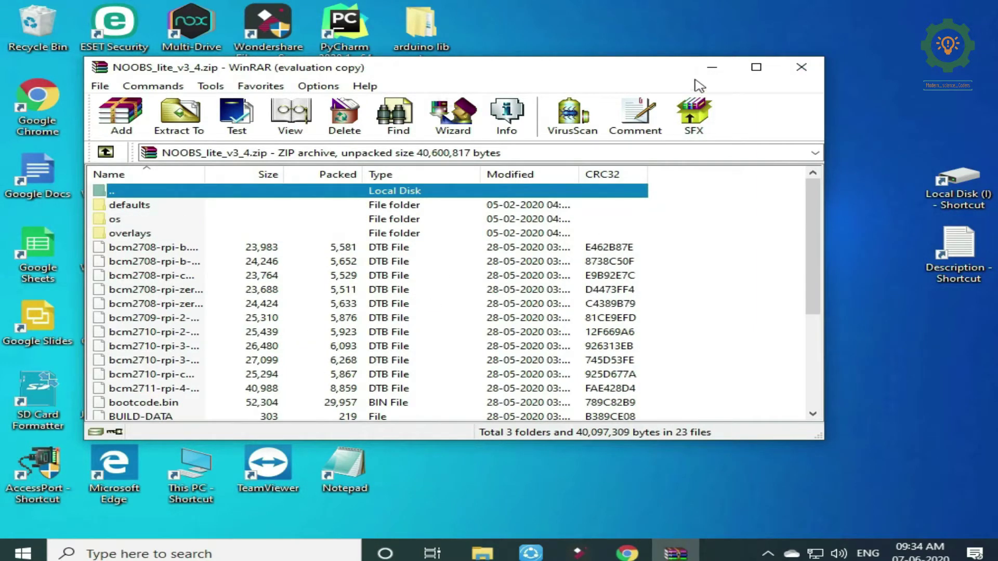
{"action": "left_click", "coordinate": [797, 64]}
{"action": "right_click", "coordinate": [669, 88]}
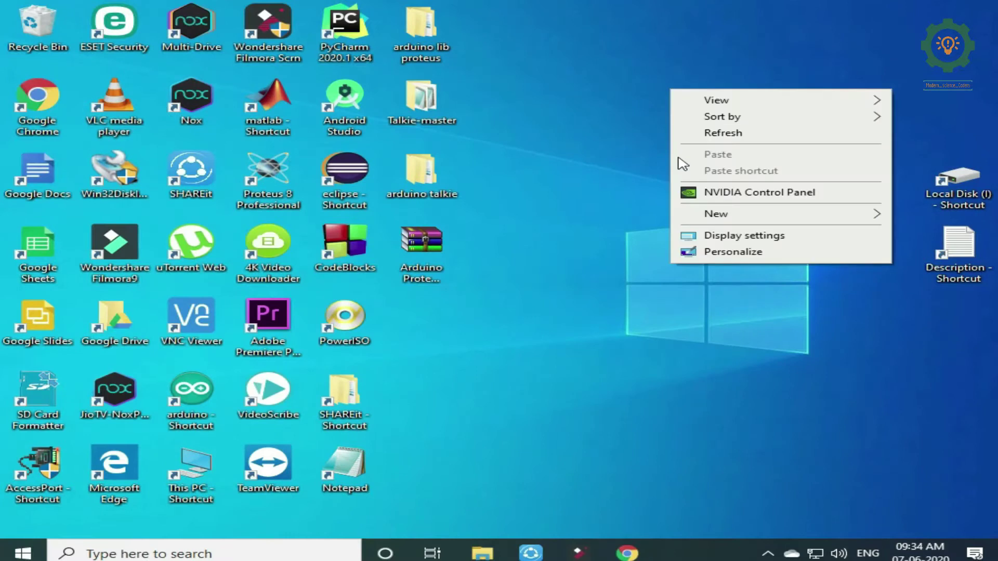
{"action": "left_click", "coordinate": [697, 134]}
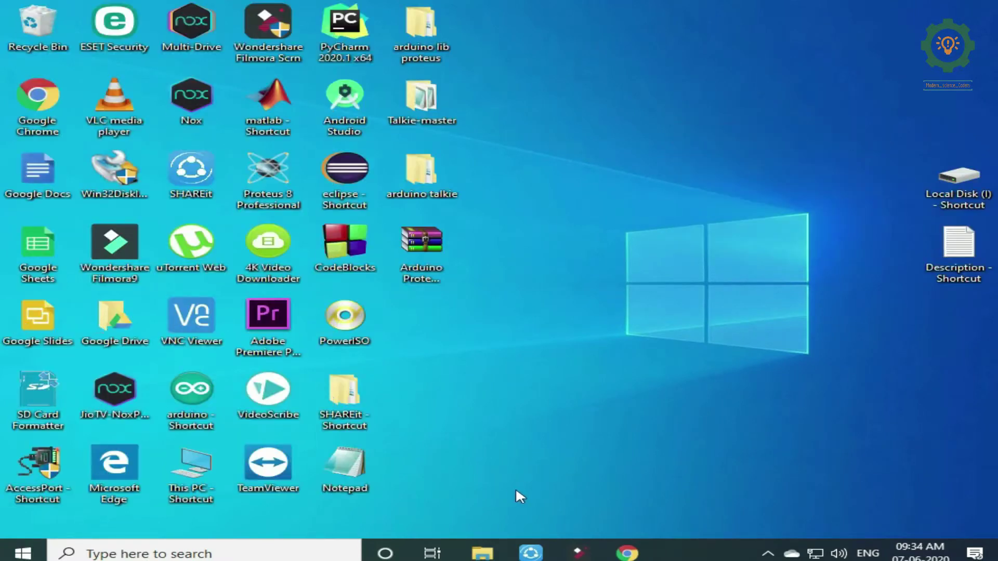